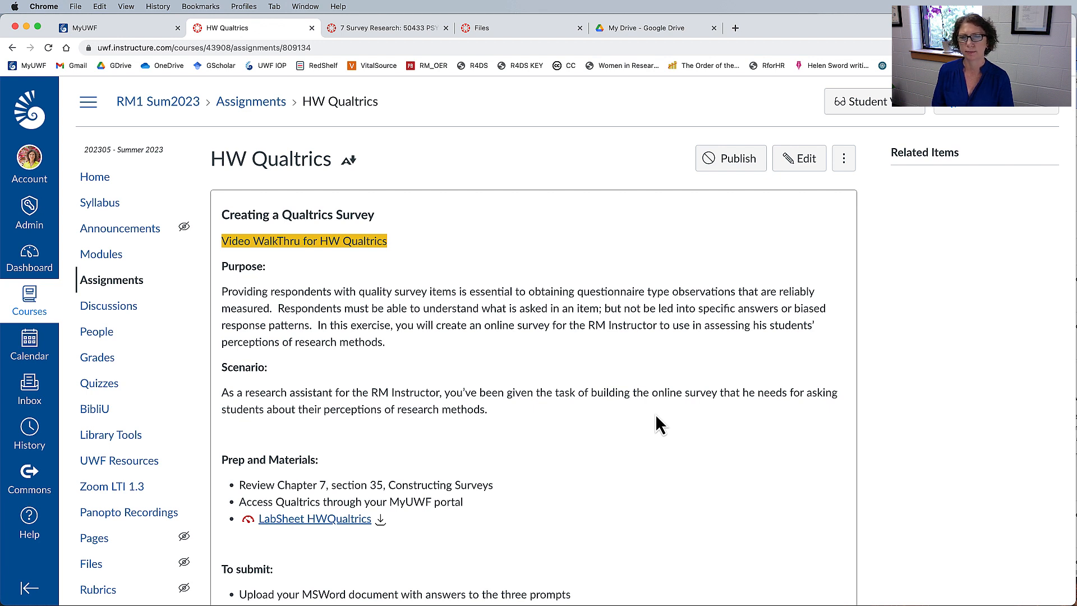
# Review the HW Qualtrics assignment page, including the textbook section and the Qualtrics access item under Prep and Materials.
pyautogui.scroll(-3, 656, 416)
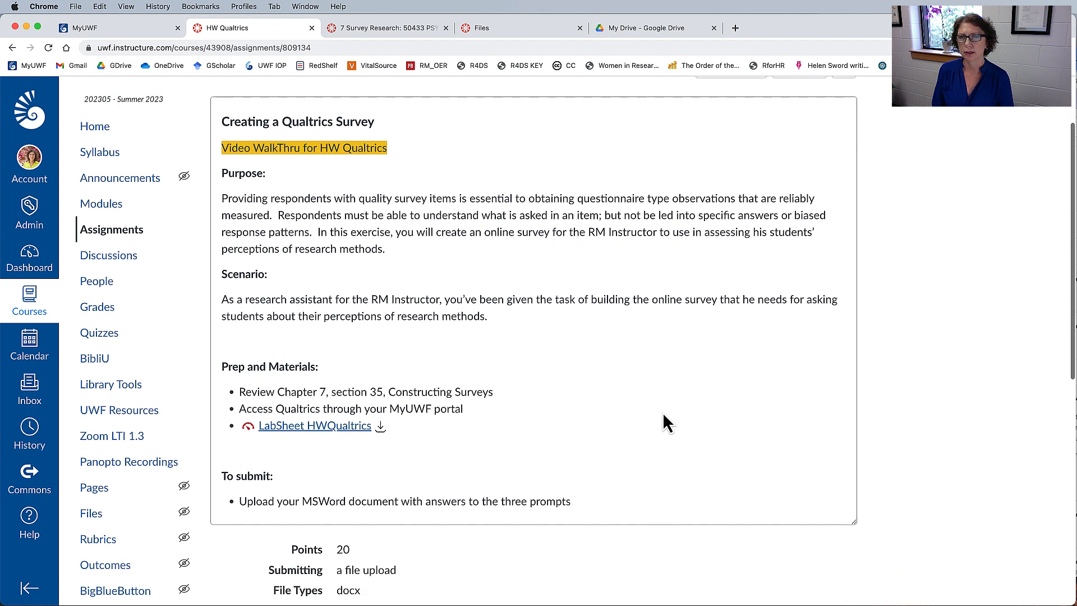
pyautogui.moveTo(278, 388); pyautogui.dragTo(457, 392)
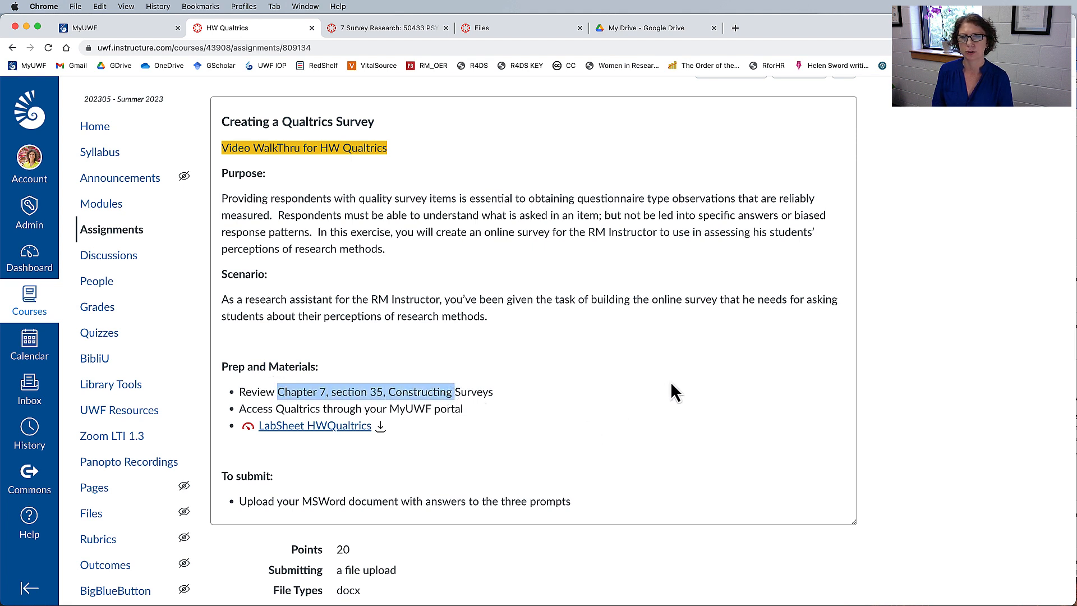
pyautogui.moveTo(262, 409); pyautogui.dragTo(413, 409)
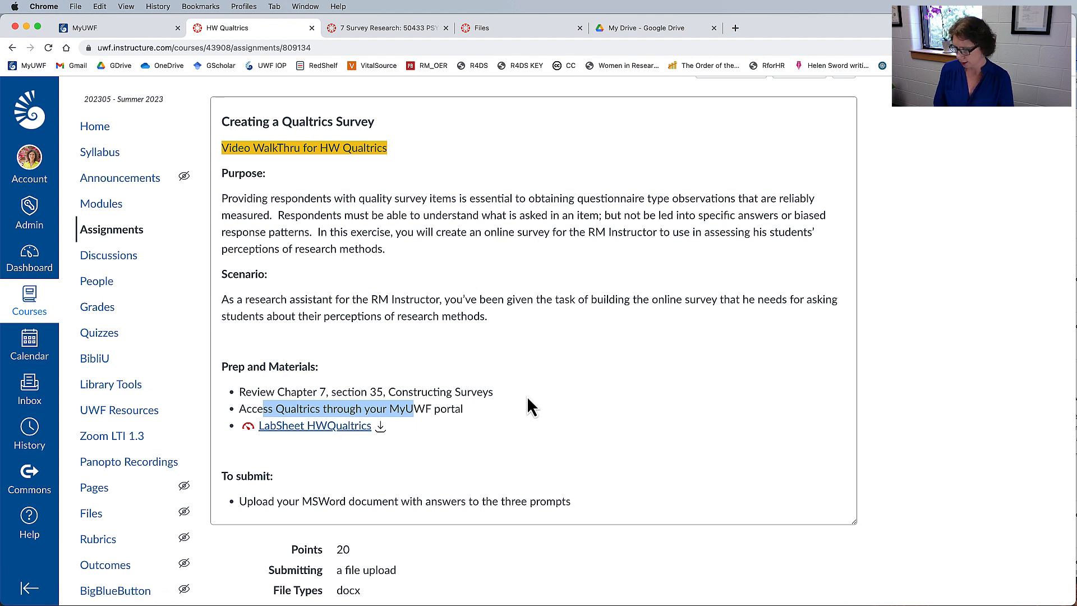
# Switch to the Lab Sheet Qualtrics PDF in Acrobat and read its purpose, overview and scenario on the first page.
pyautogui.press('super+Tab')
pyautogui.press('super+Tab')
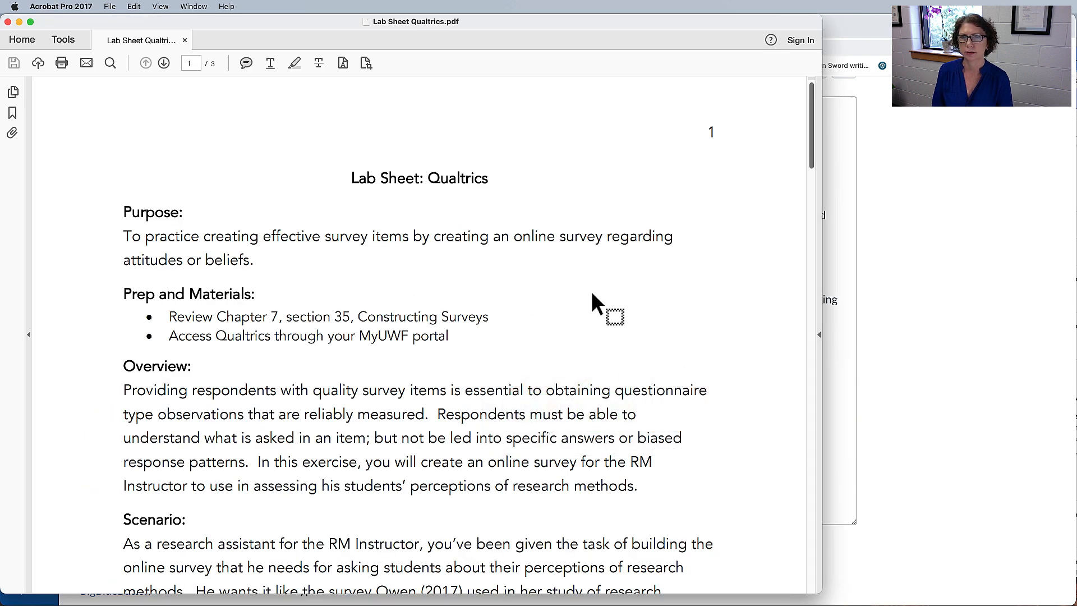
pyautogui.scroll(-3, 592, 293)
pyautogui.scroll(3, 592, 292)
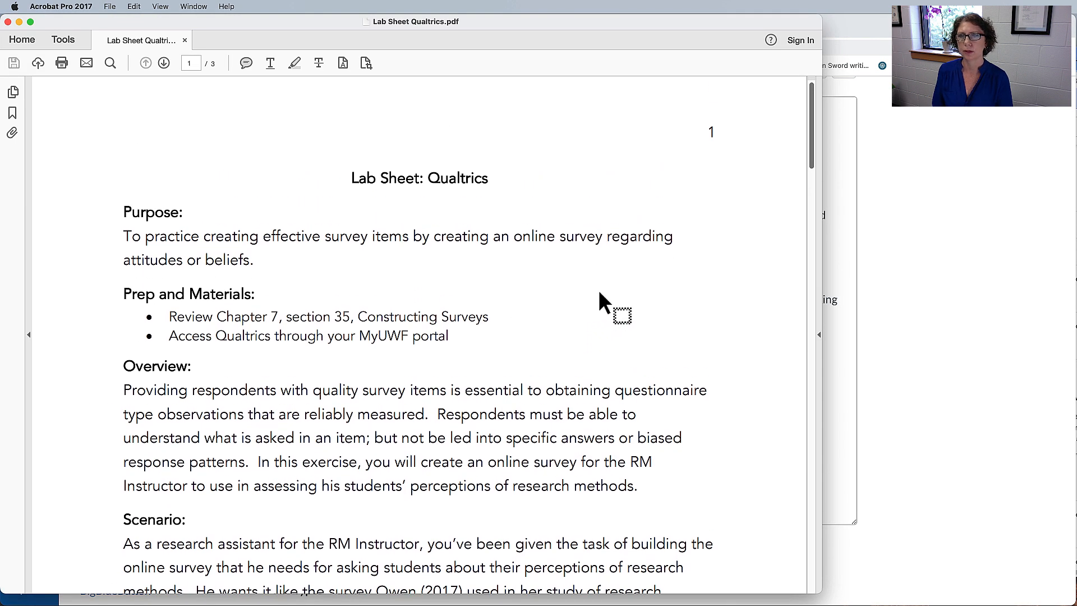
pyautogui.scroll(-5, 560, 284)
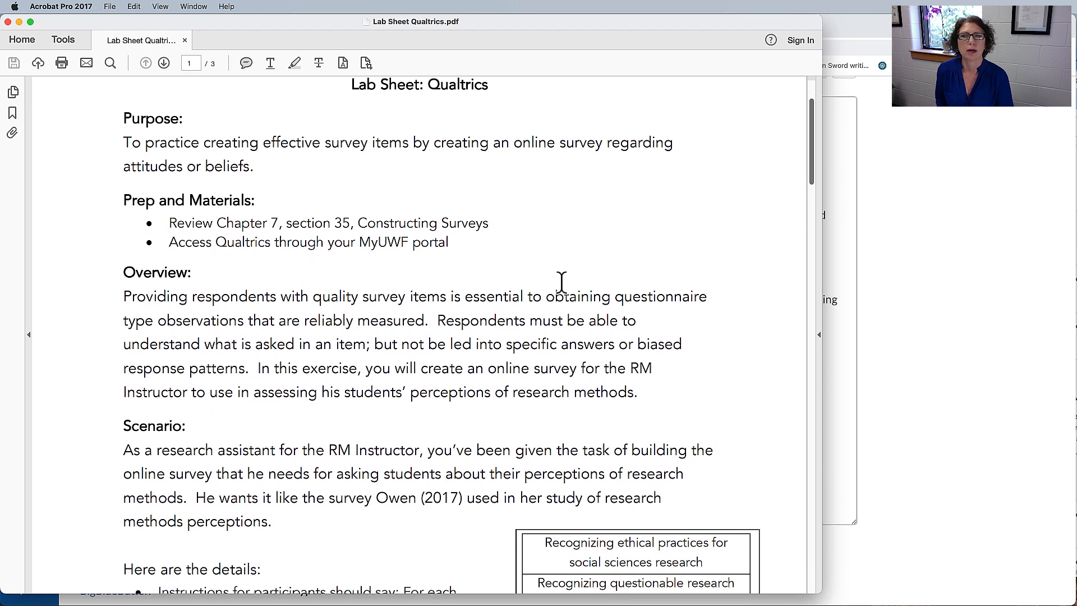
pyautogui.scroll(-4, 562, 282)
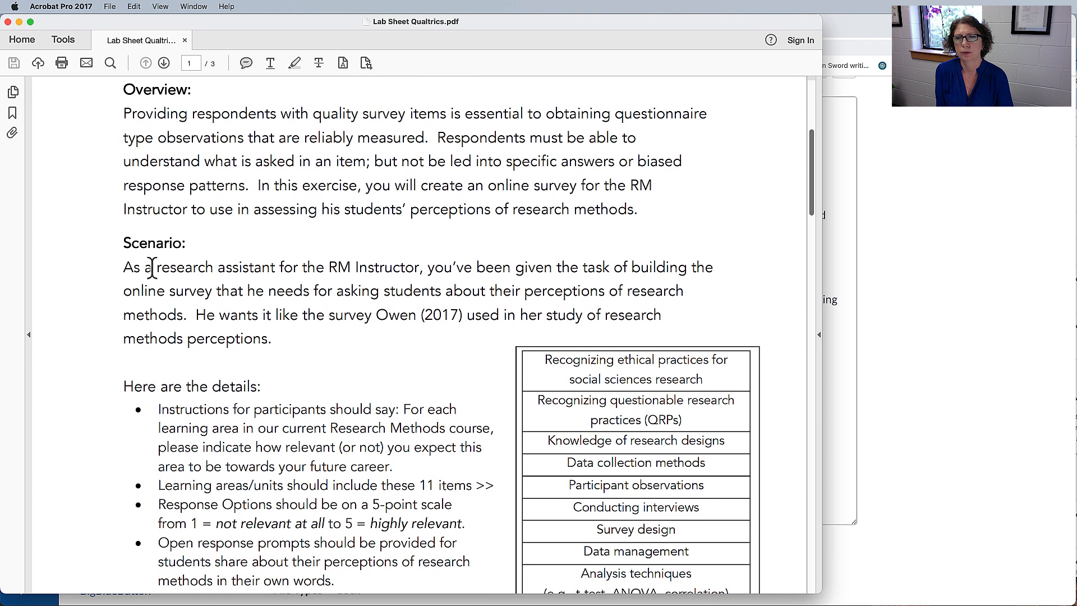
pyautogui.moveTo(156, 273); pyautogui.dragTo(430, 276)
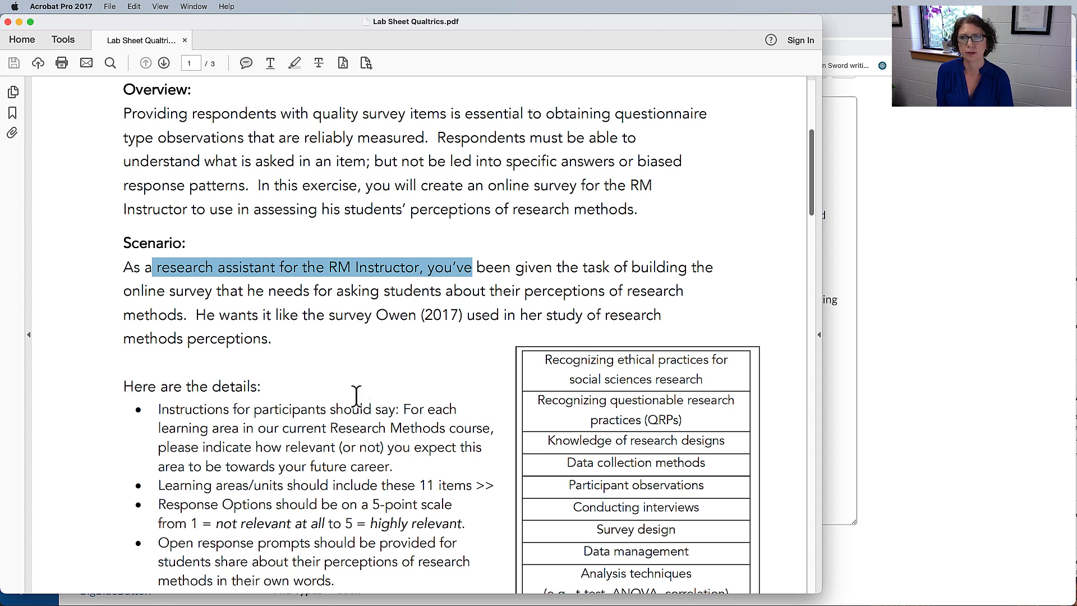
pyautogui.scroll(-3, 356, 395)
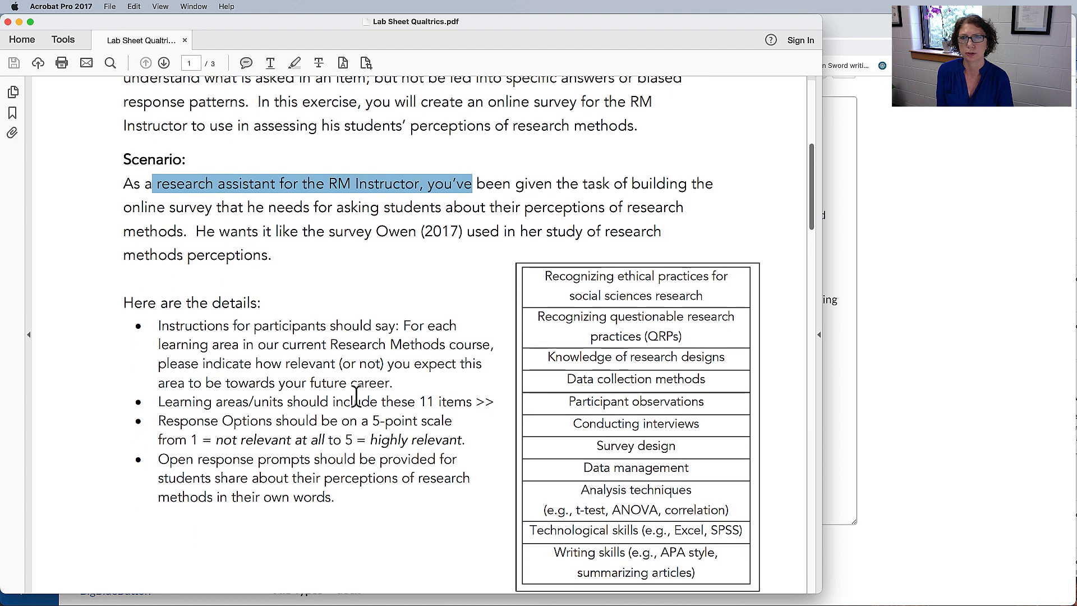
pyautogui.scroll(-2, 356, 394)
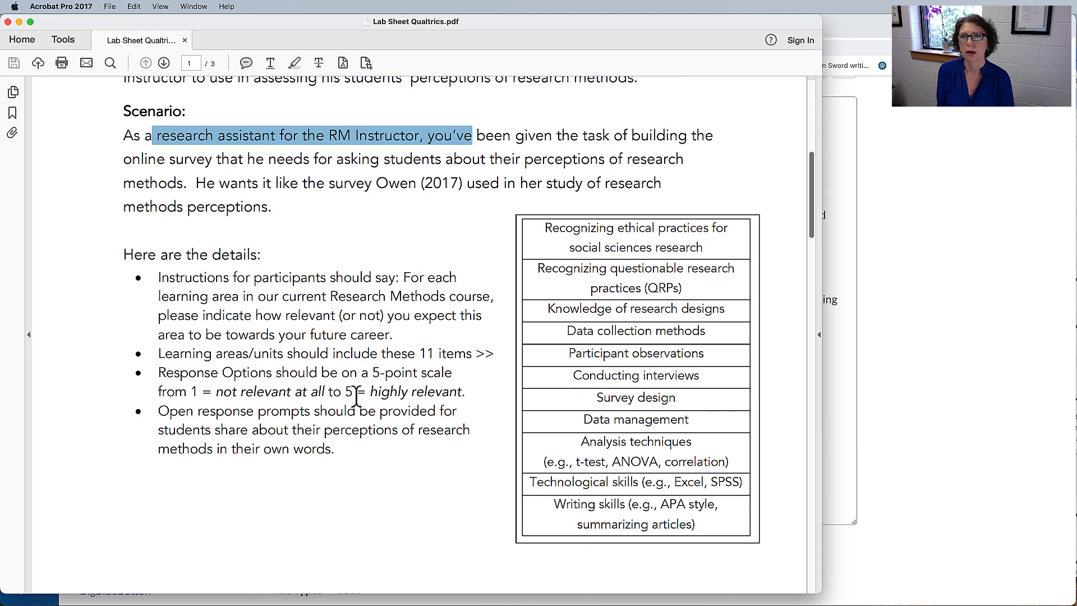
pyautogui.moveTo(276, 179); pyautogui.dragTo(503, 181)
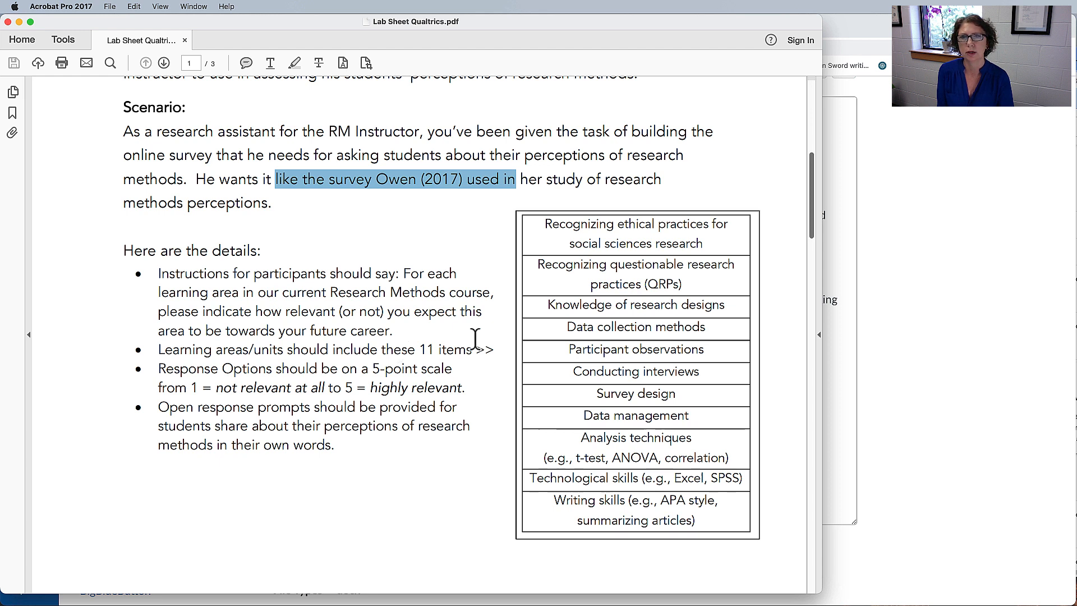
# Examine the survey details in the lab sheet: learning areas, participant instructions, response scale and open response prompts.
pyautogui.moveTo(616, 225); pyautogui.dragTo(626, 510)
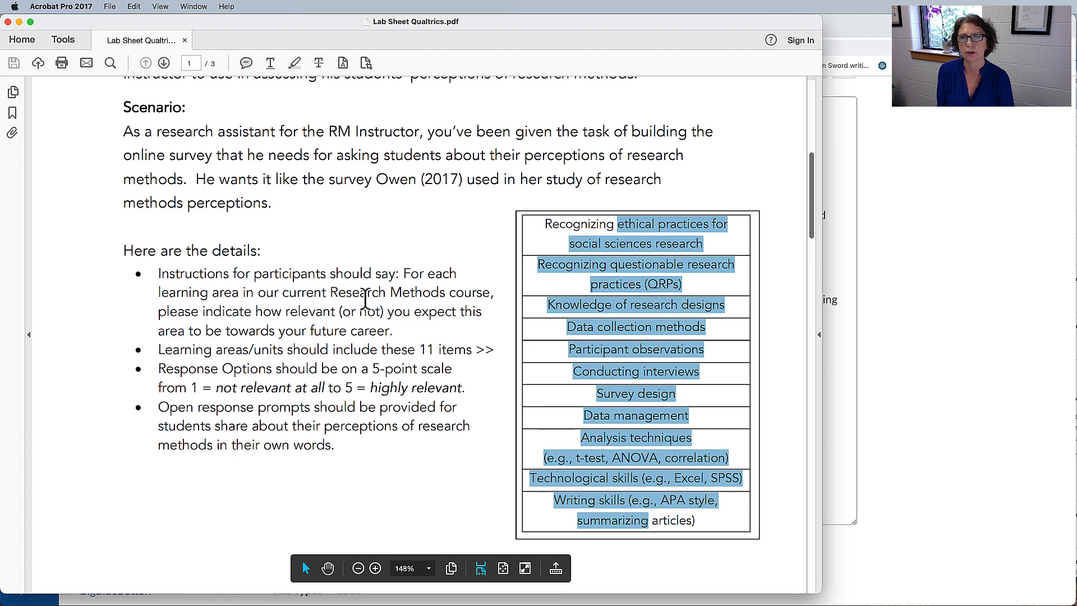
pyautogui.moveTo(404, 273); pyautogui.dragTo(398, 327)
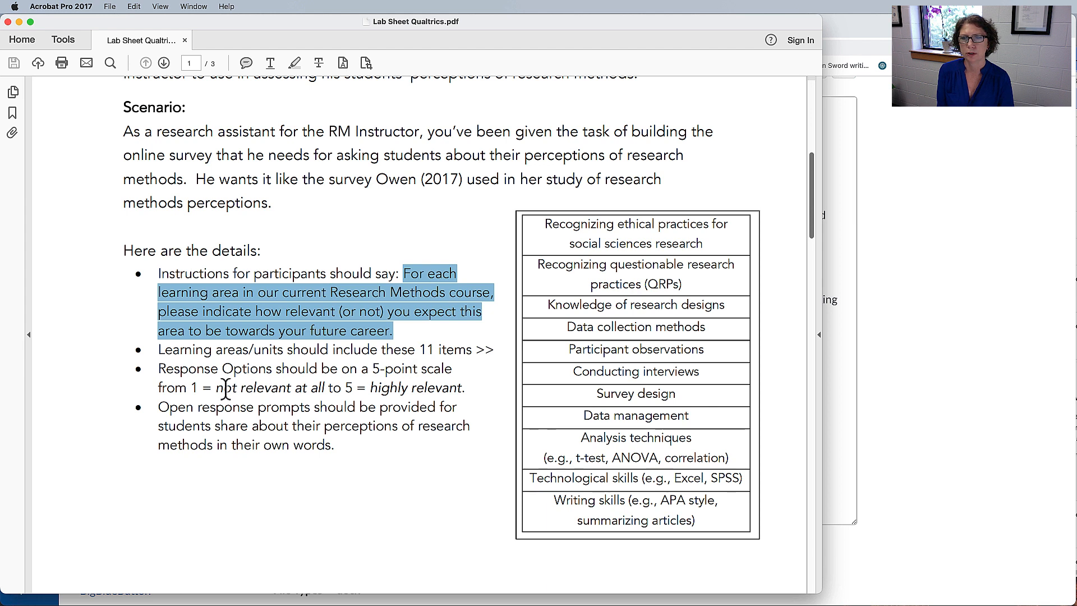
pyautogui.moveTo(216, 388); pyautogui.dragTo(459, 389)
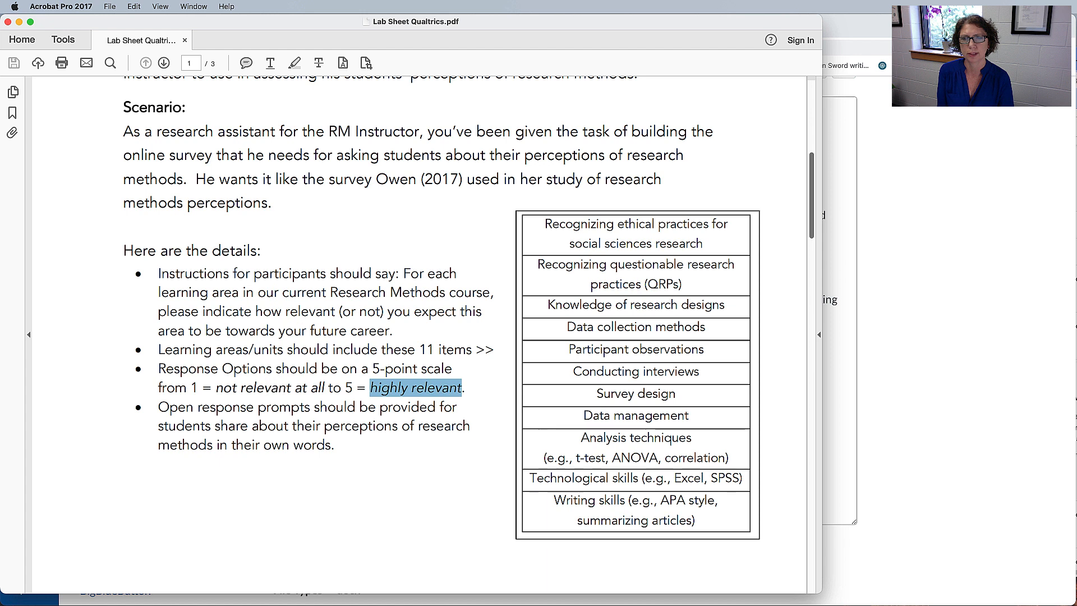
pyautogui.moveTo(158, 408); pyautogui.dragTo(387, 463)
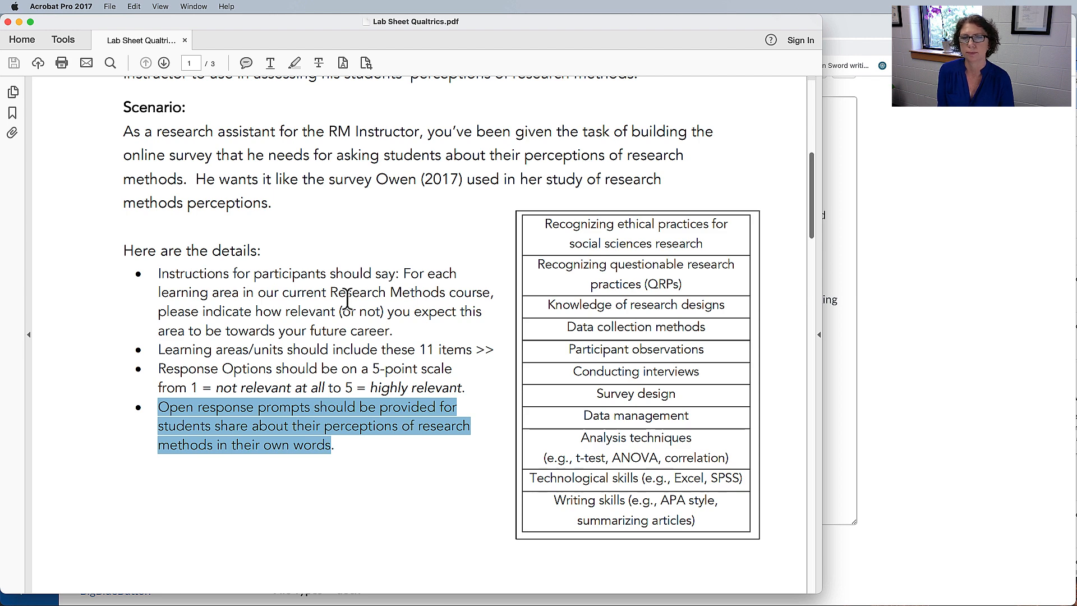
# Read the Getting to Know Qualtrics instructions on page 2 of the lab sheet, starting with how to access Qualtrics.
pyautogui.scroll(-2, 344, 297)
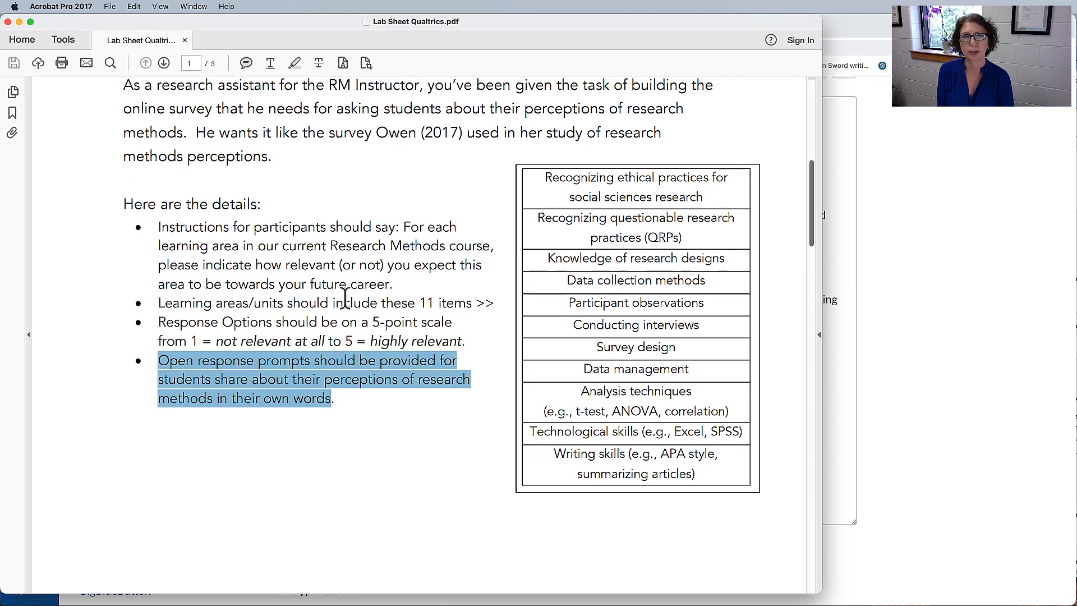
pyautogui.scroll(-20, 345, 297)
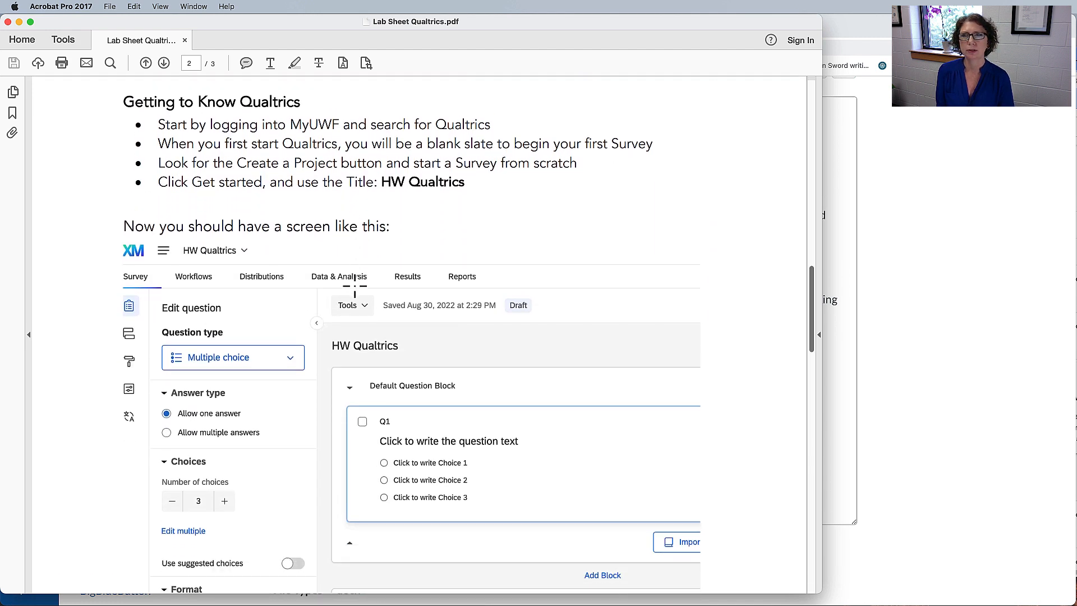
pyautogui.moveTo(210, 126); pyautogui.dragTo(465, 124)
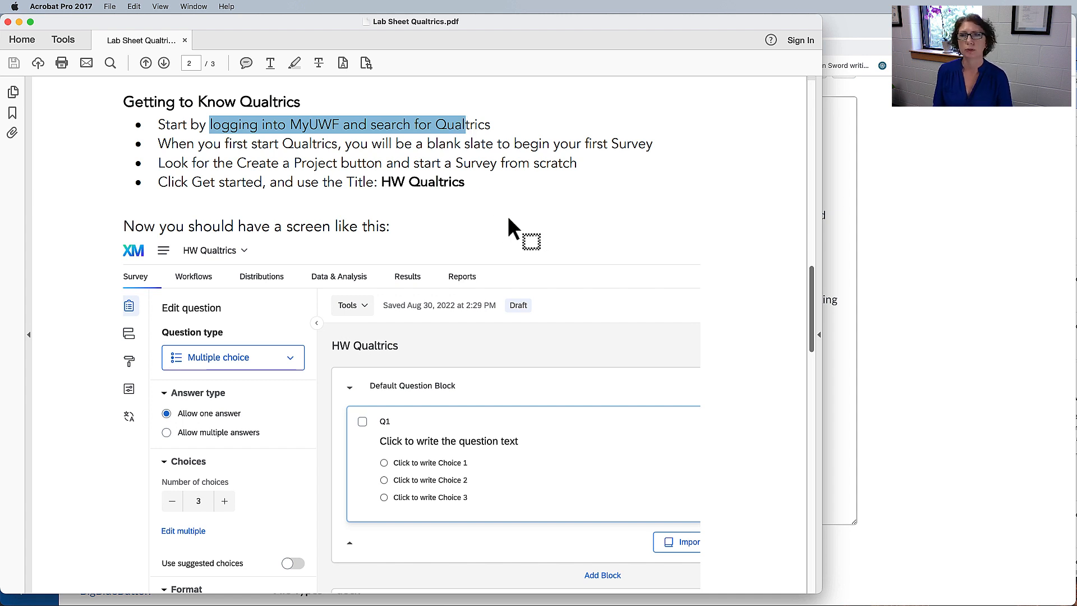
# Switch to Chrome and open the Qualtrics survey tool from the MyUWF search results.
pyautogui.press('super+Tab')
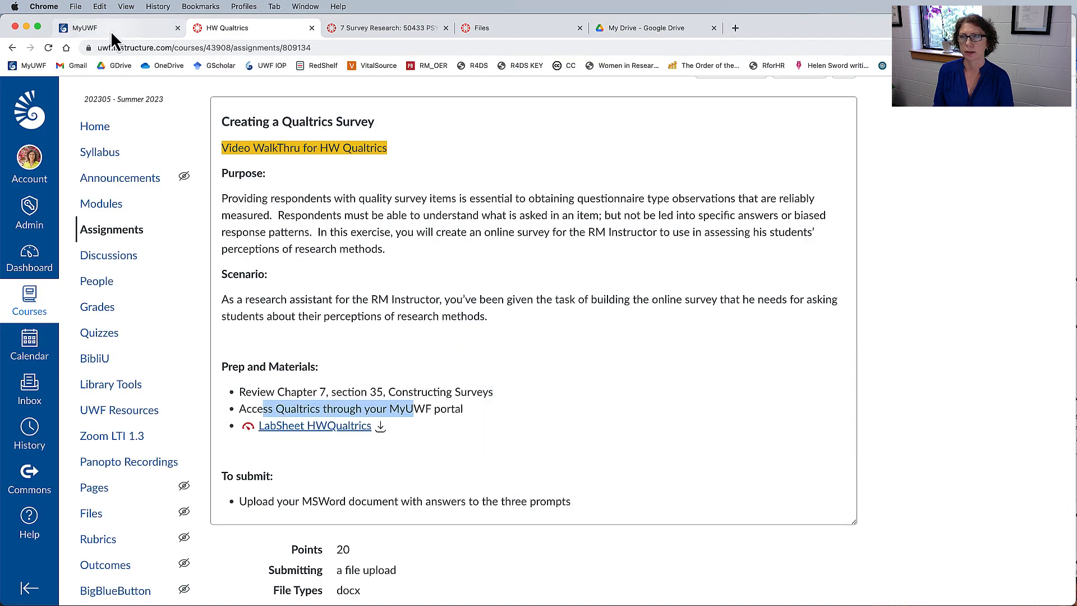
pyautogui.click(111, 29)
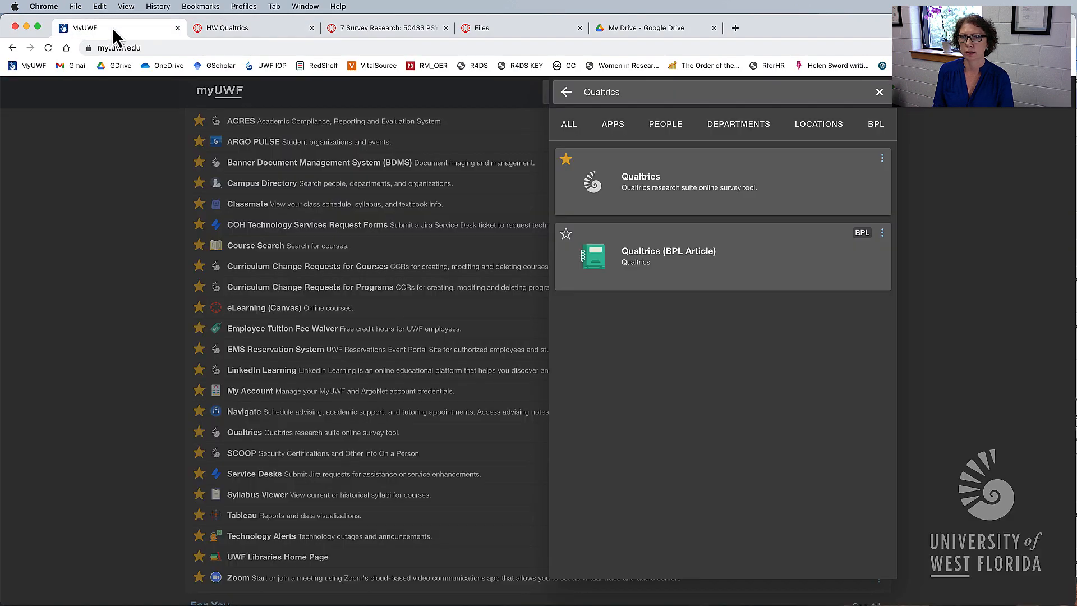
pyautogui.doubleClick(605, 92)
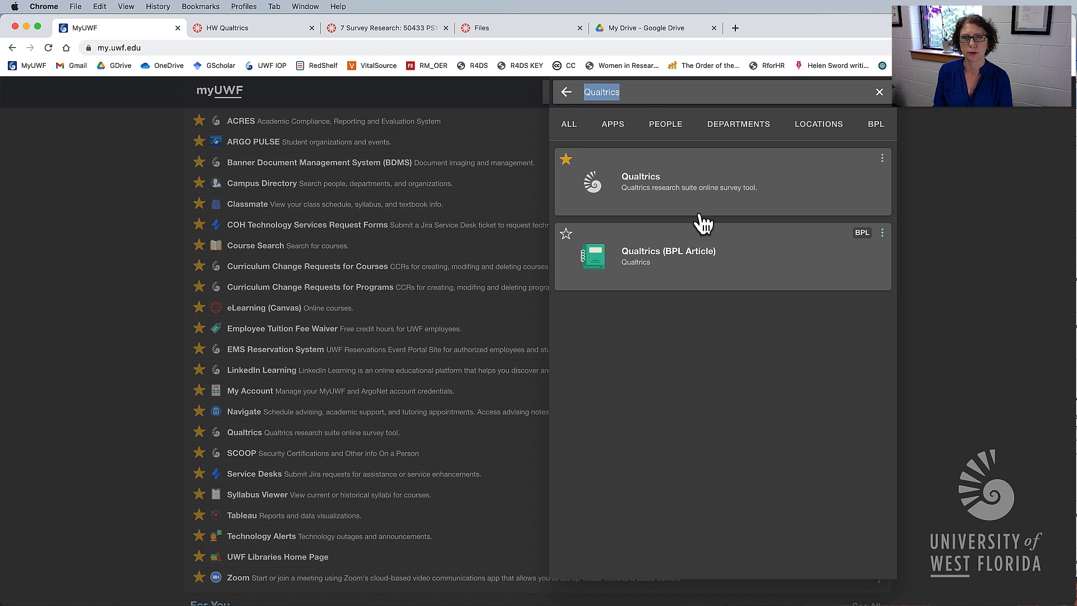
pyautogui.click(691, 190)
pyautogui.click(552, 181)
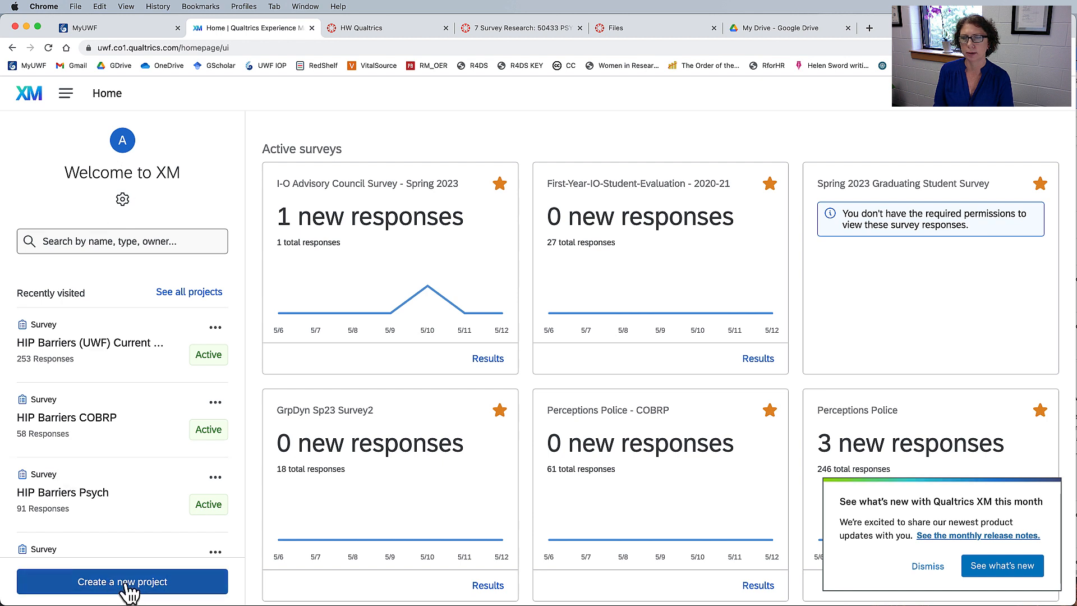
# From the Projects page, create a blank survey project from scratch named HW Qualtrics.
pyautogui.click(67, 95)
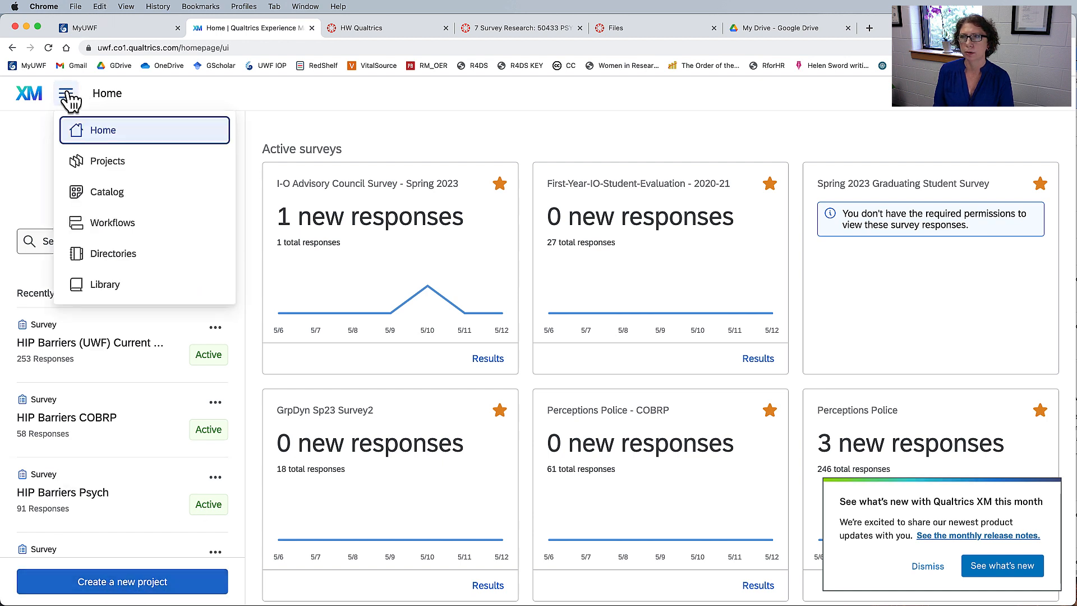
pyautogui.click(104, 163)
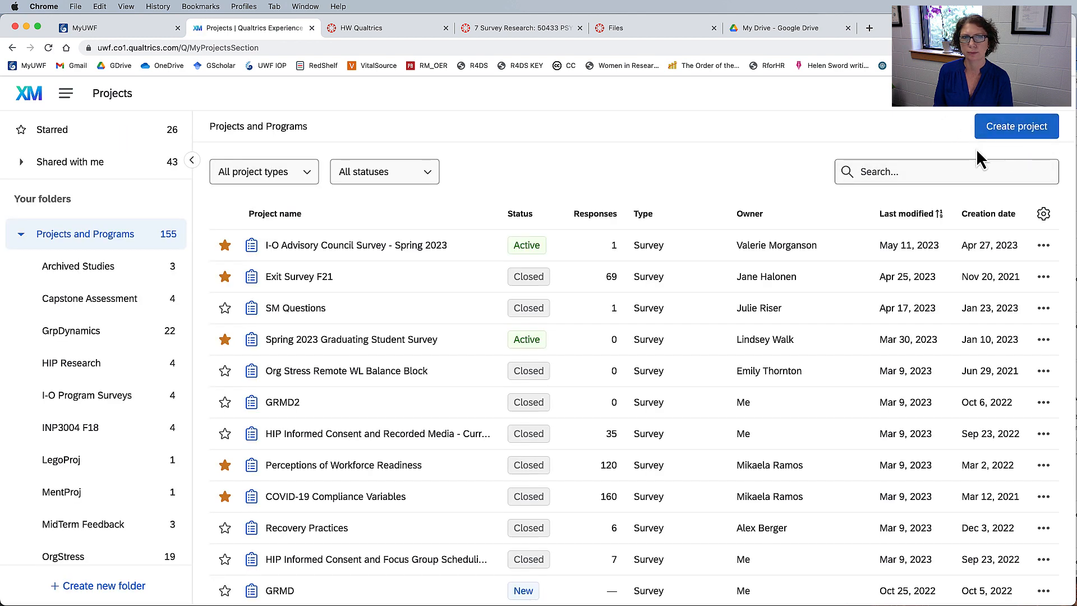
pyautogui.click(1019, 132)
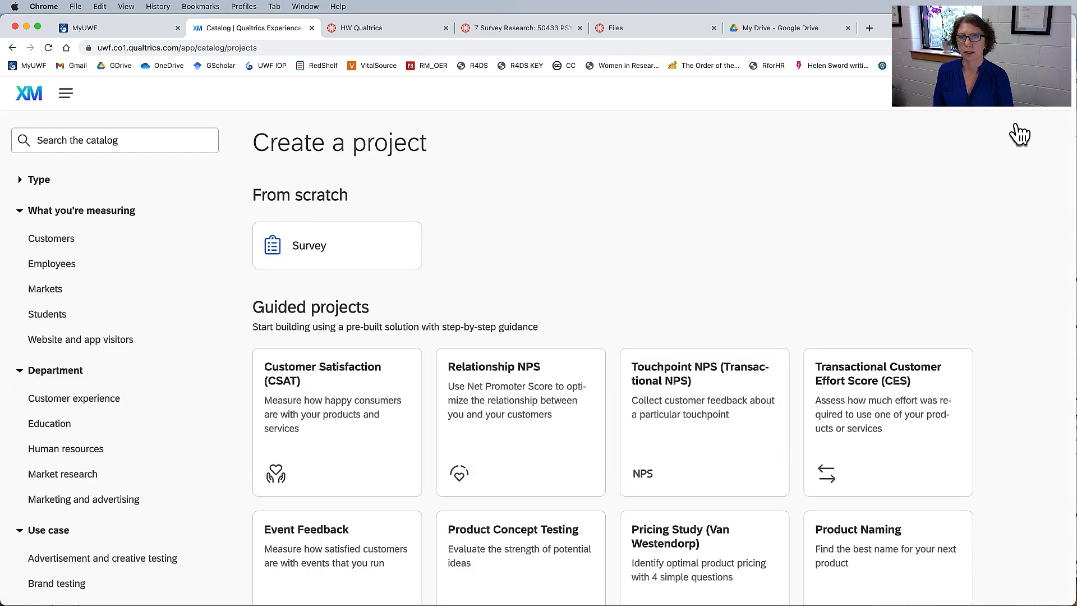
pyautogui.click(348, 258)
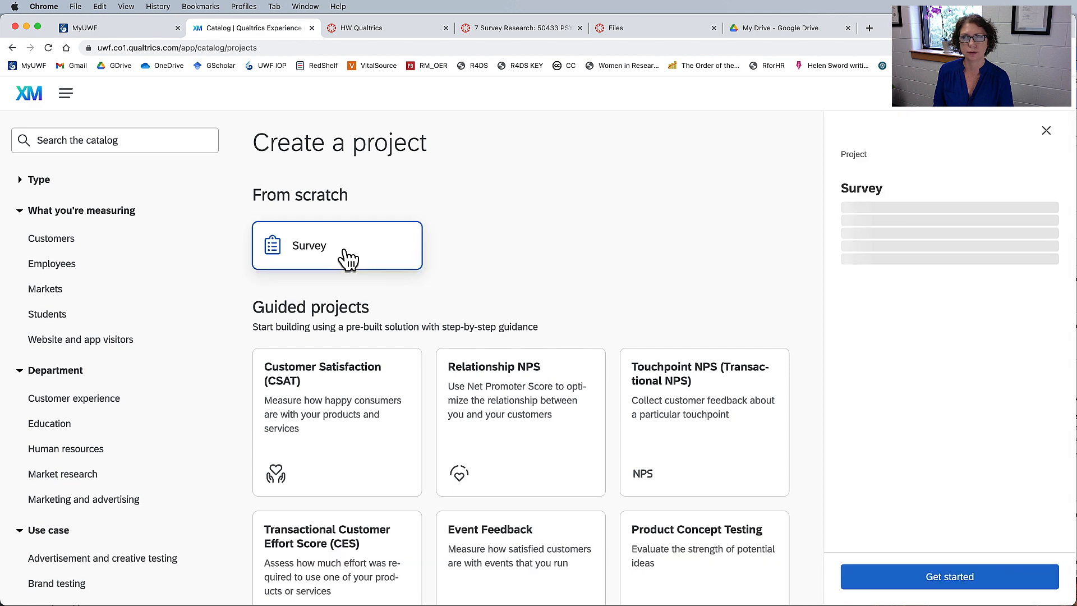
pyautogui.click(951, 583)
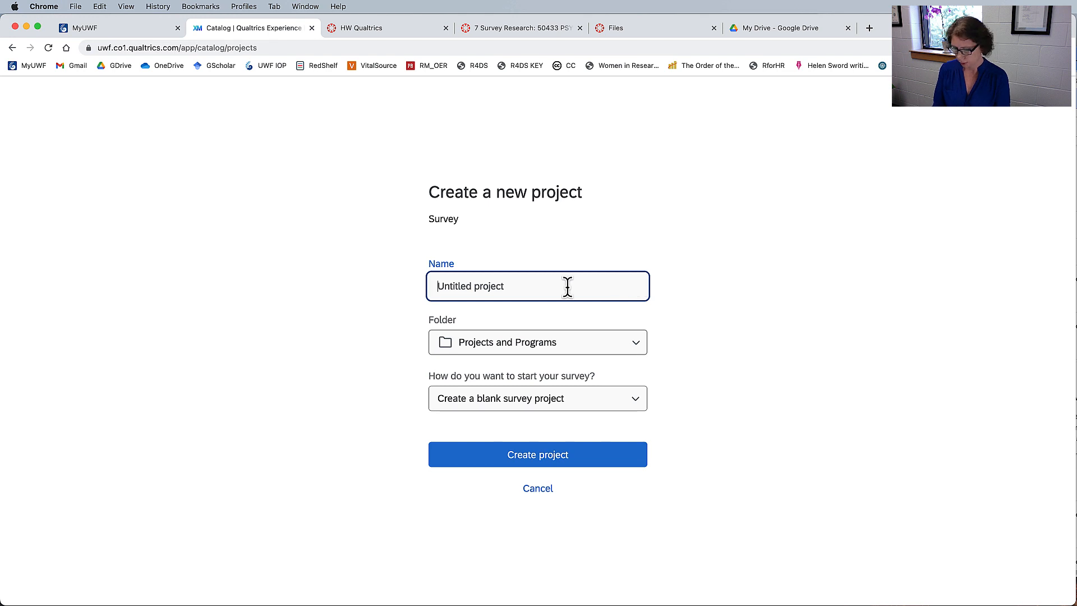
pyautogui.write('HW Qualtrics')
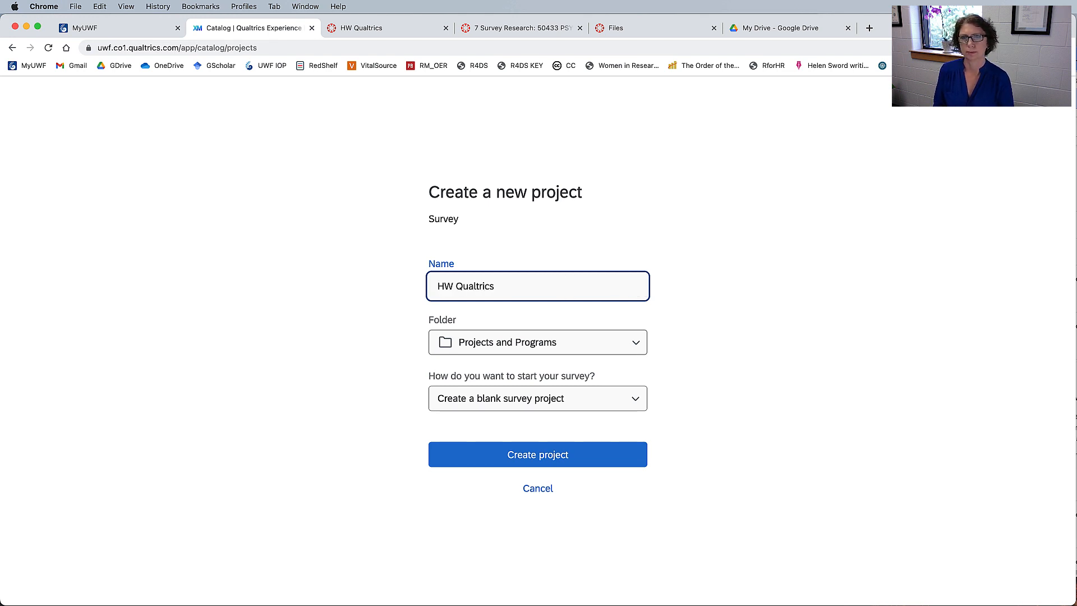
pyautogui.click(568, 453)
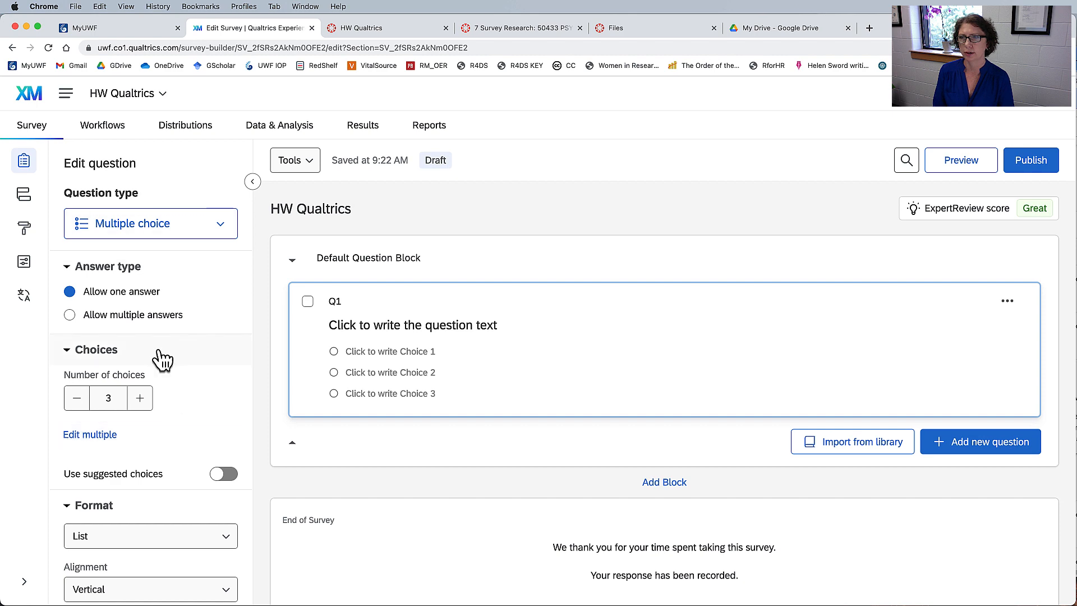
# Look through the editing options available for question Q1, down to its response requirements and question behavior.
pyautogui.scroll(-5, 165, 347)
pyautogui.scroll(-3, 167, 325)
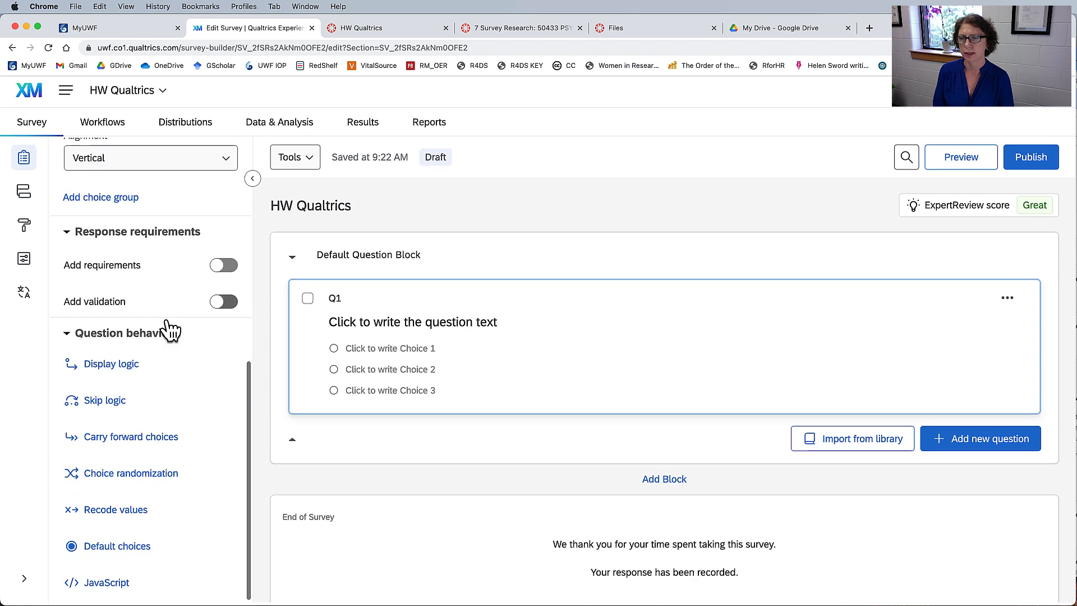
pyautogui.scroll(2, 169, 329)
pyautogui.scroll(6, 168, 330)
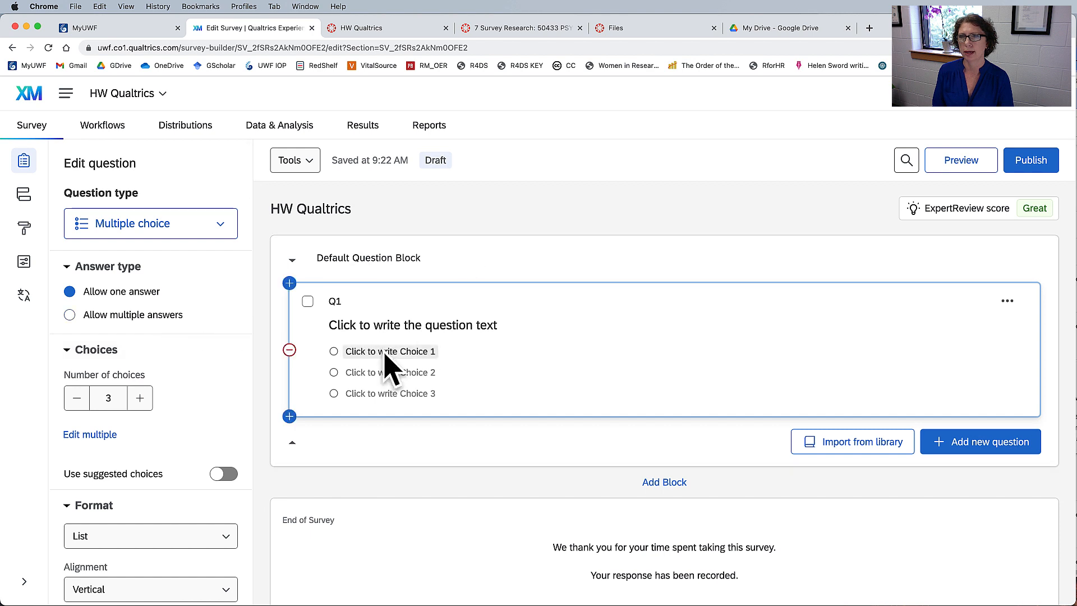
# Change question Q1 to a Text entry question with the Essay text box text type.
pyautogui.click(219, 229)
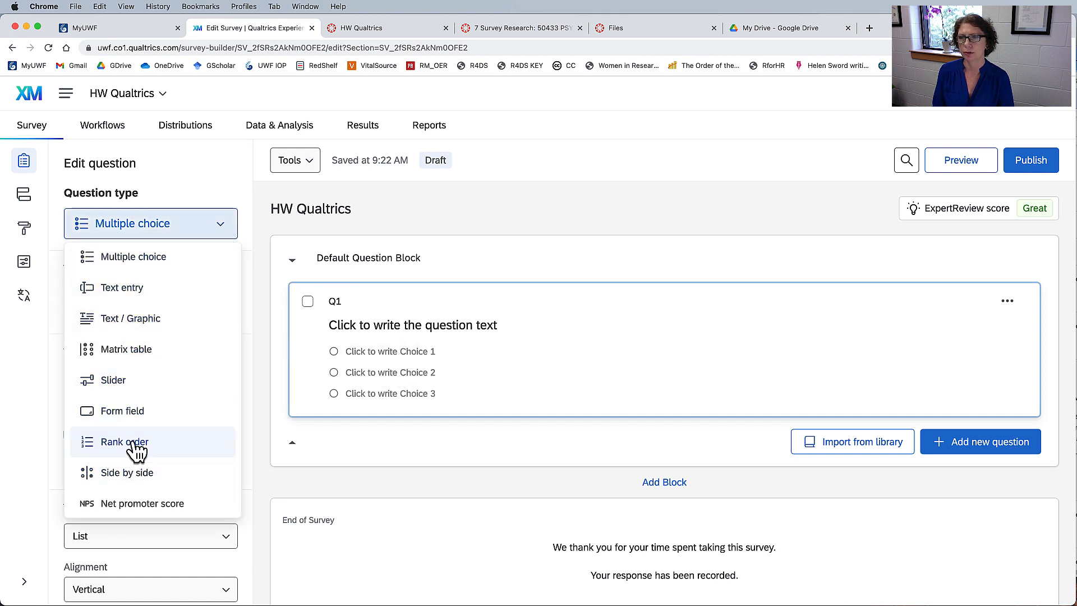
pyautogui.click(124, 297)
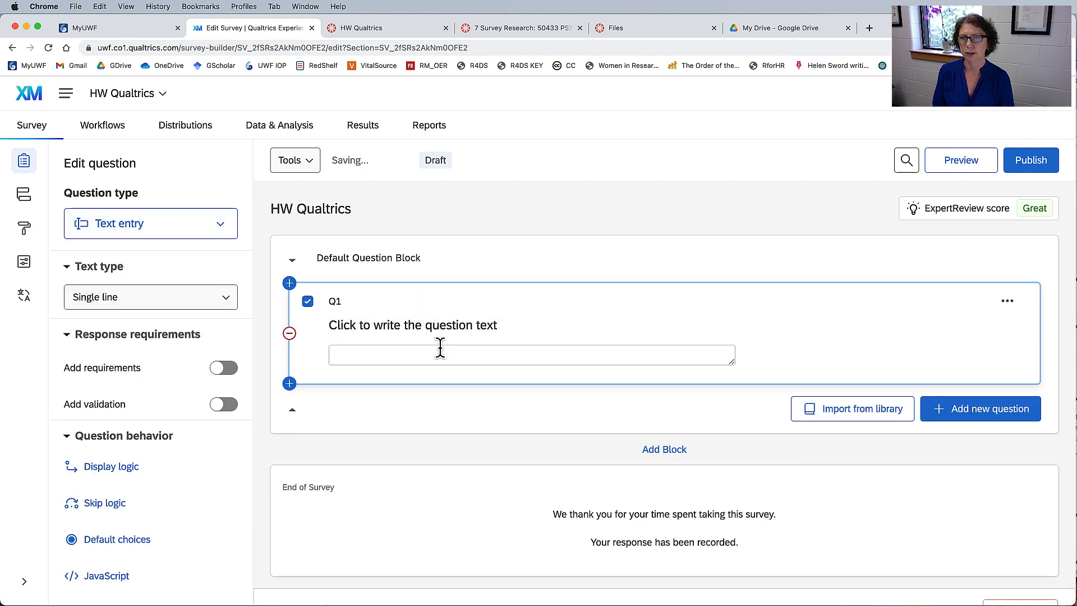
pyautogui.click(224, 298)
pyautogui.click(124, 387)
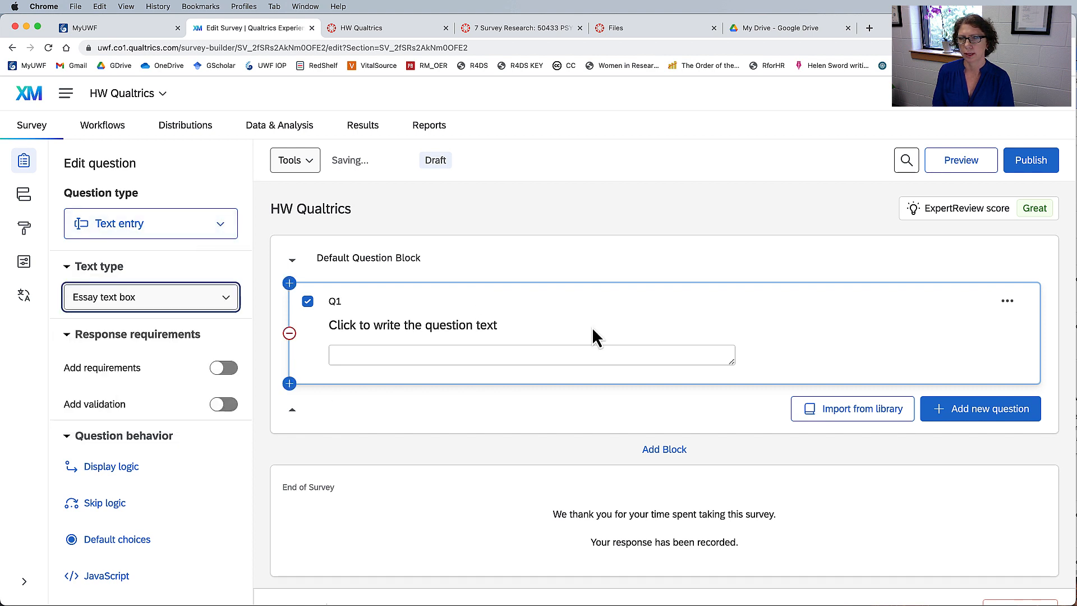
# Try question Q1 as Text / Graphic, Matrix table and Multiple choice, and look over the multiple choice options.
pyautogui.click(228, 225)
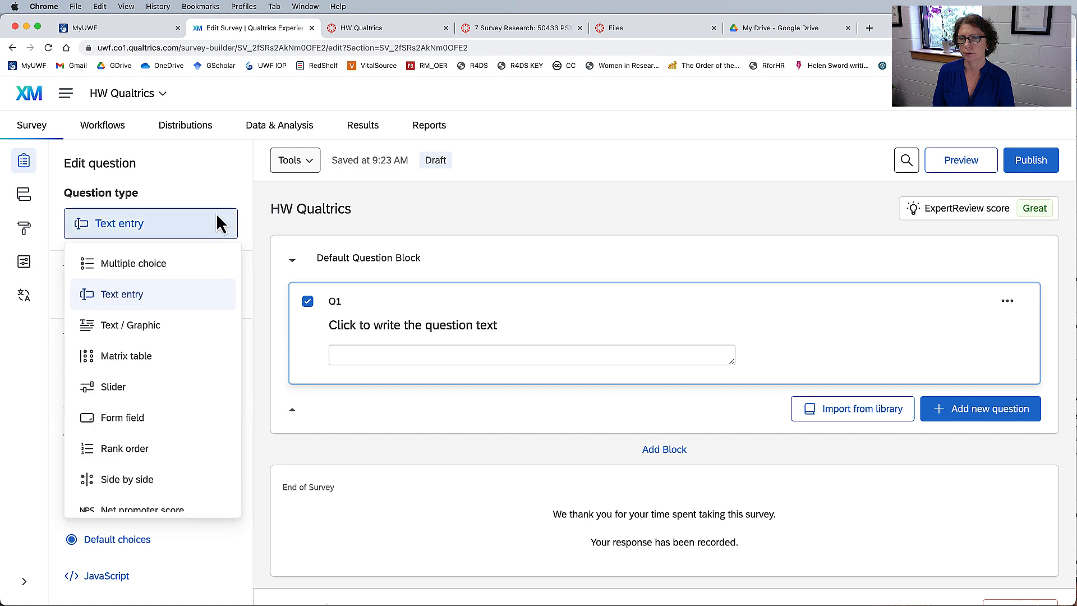
pyautogui.click(143, 328)
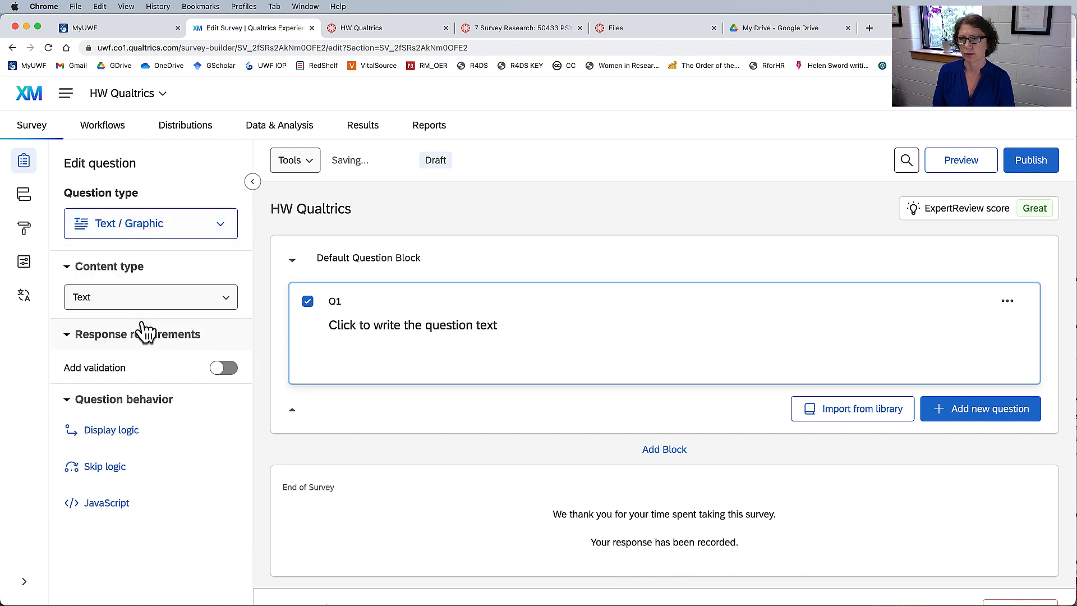
pyautogui.click(229, 223)
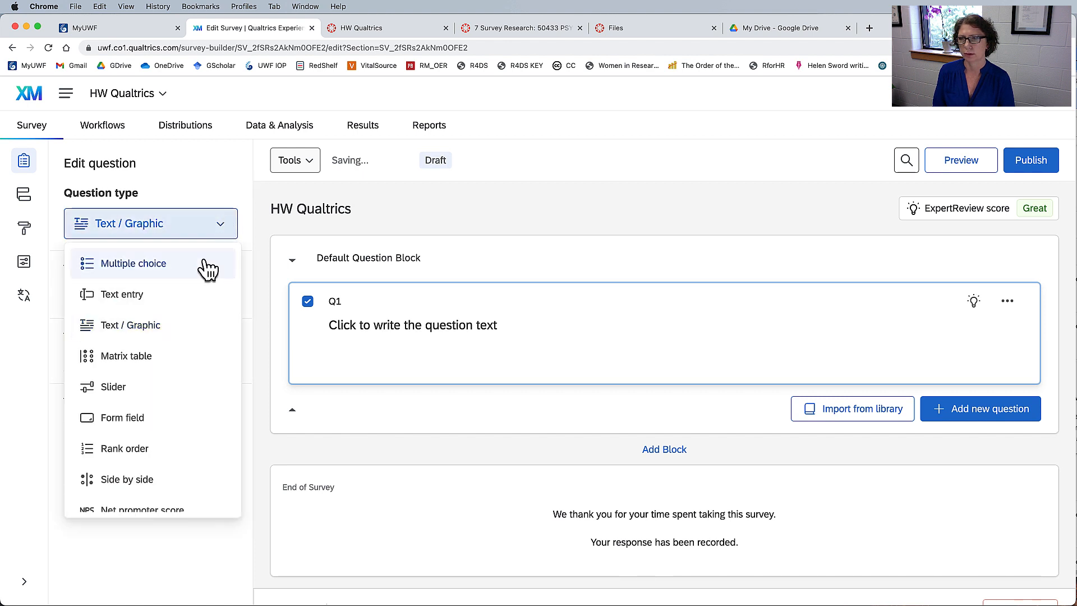
pyautogui.click(141, 358)
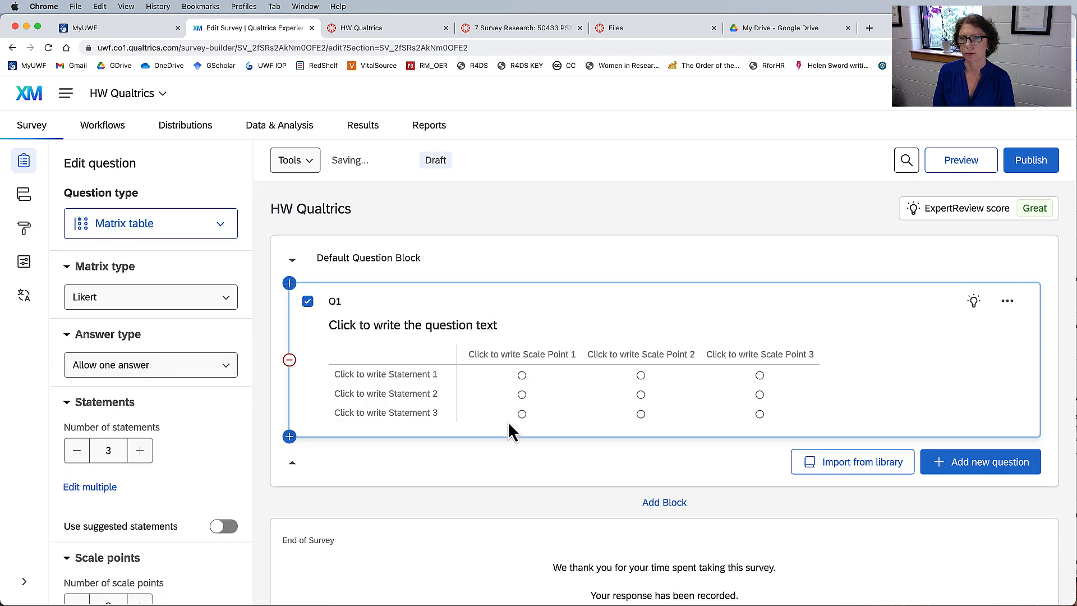
pyautogui.click(224, 230)
pyautogui.click(151, 267)
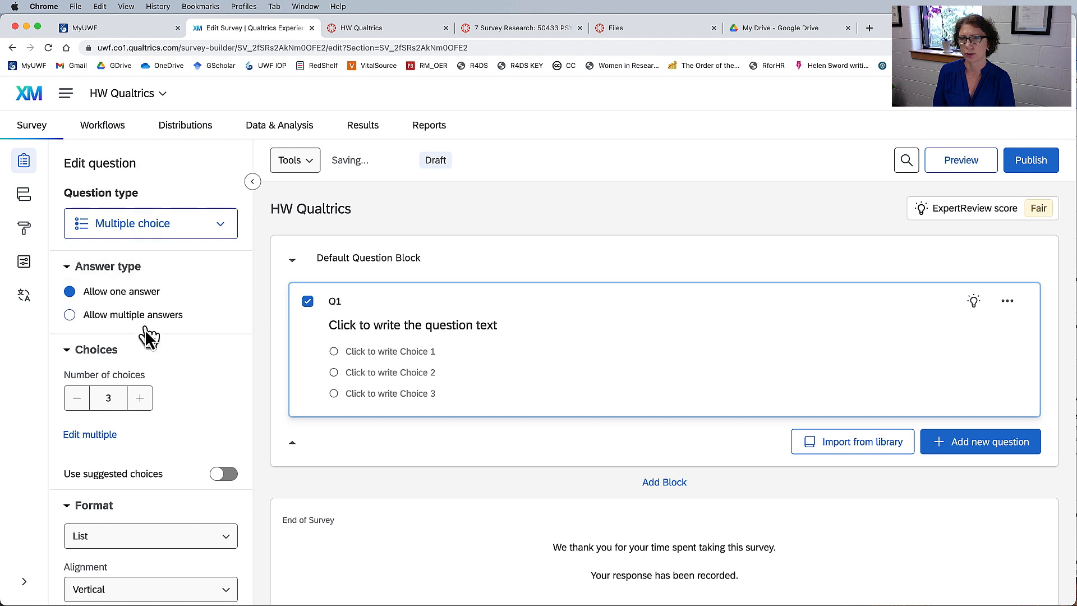
pyautogui.scroll(-3, 212, 319)
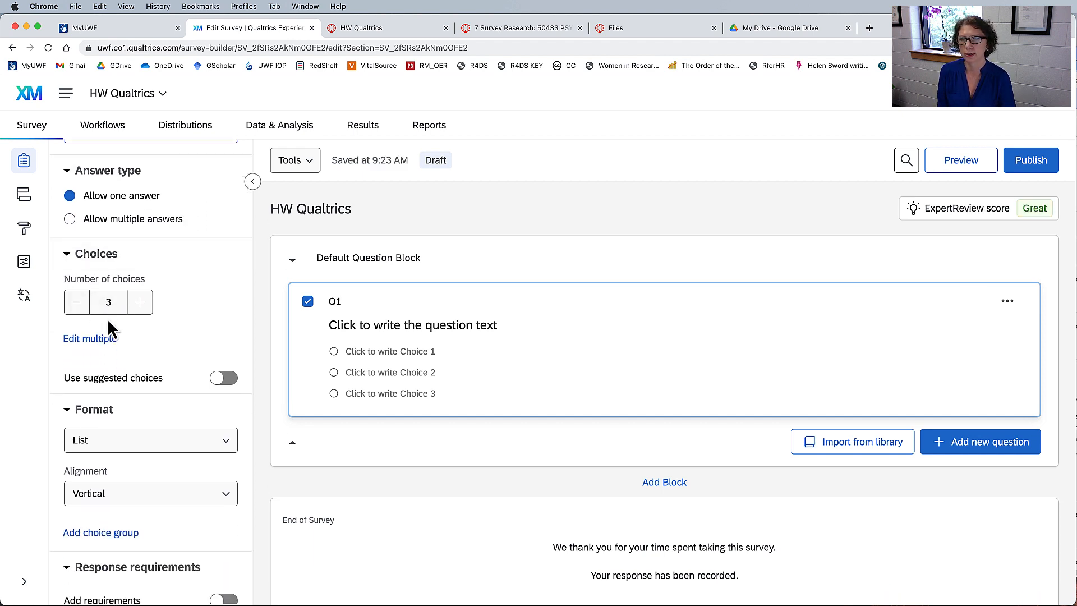
pyautogui.scroll(-5, 147, 449)
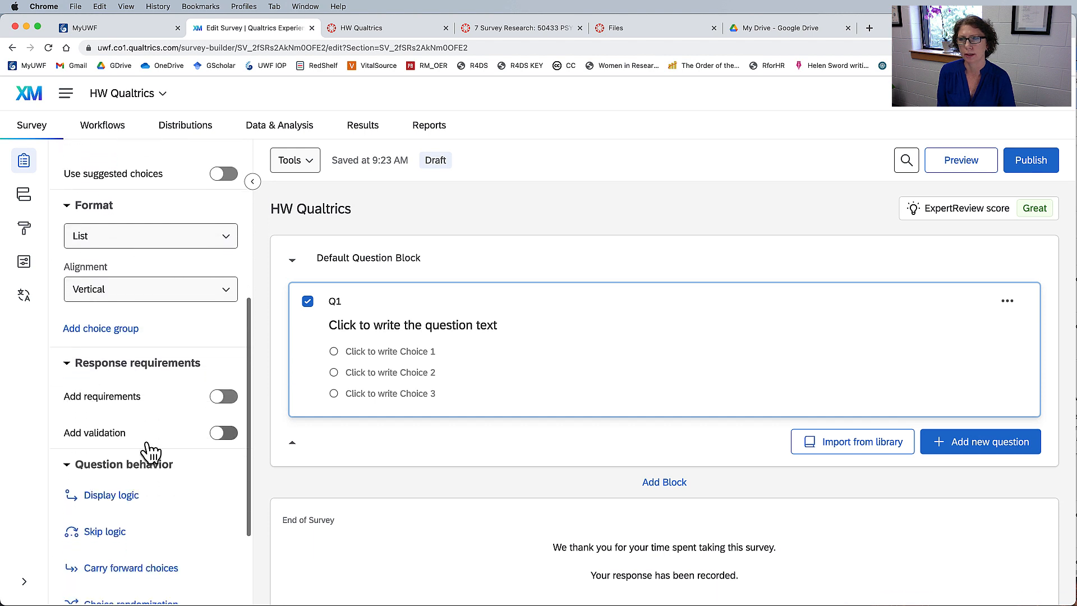
pyautogui.scroll(-3, 149, 450)
pyautogui.scroll(10, 145, 450)
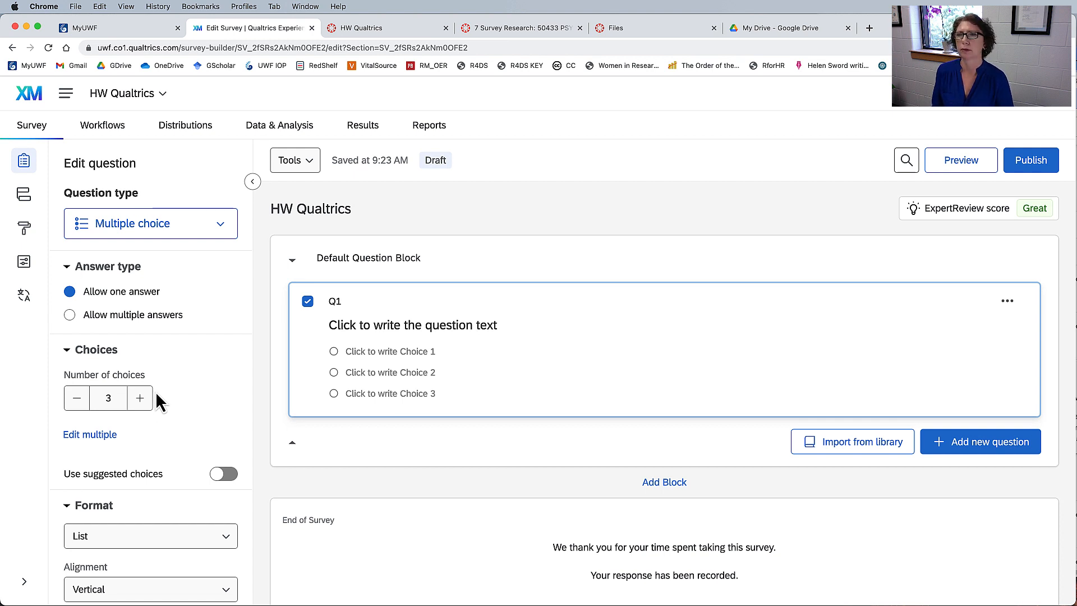
# Switch to the lab sheet in Acrobat and read Prompt 1 on closed-ended or open-ended questions and question types.
pyautogui.press('super+Tab')
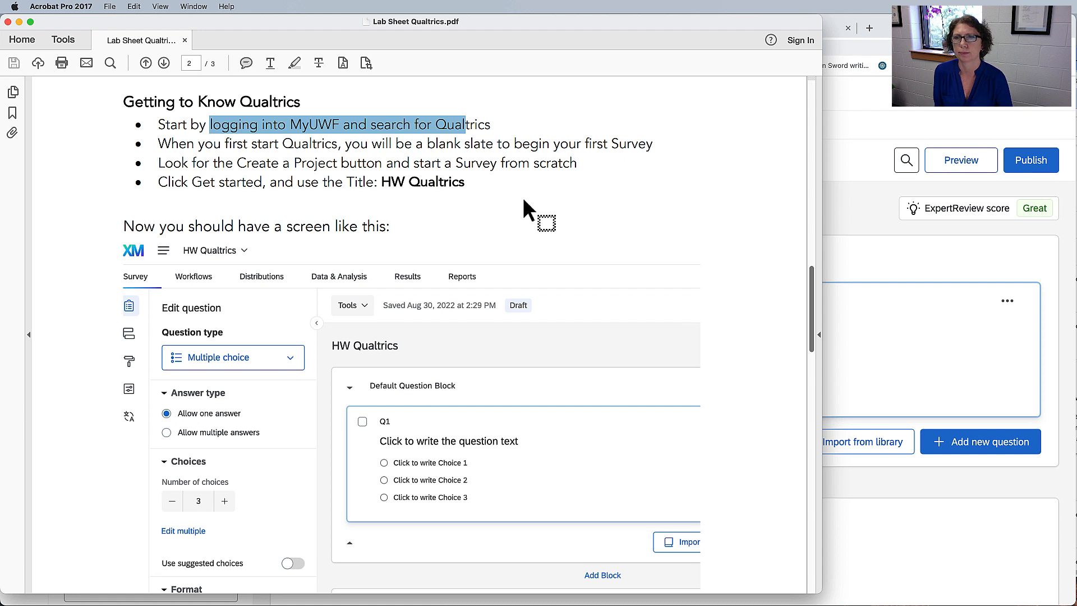
pyautogui.scroll(-5, 523, 197)
pyautogui.scroll(-10, 524, 199)
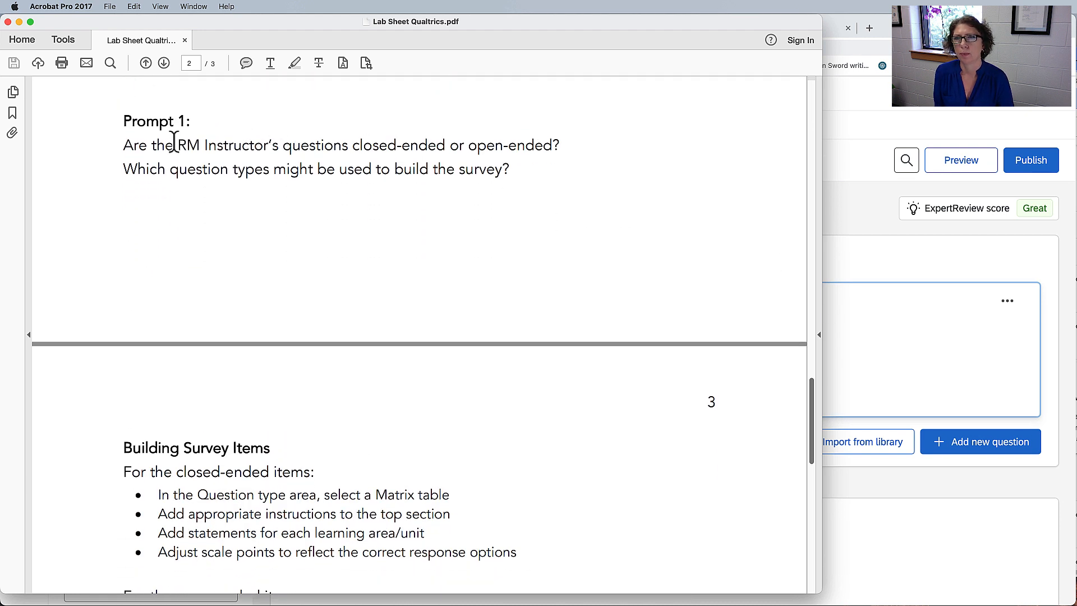
pyautogui.moveTo(124, 115); pyautogui.dragTo(573, 174)
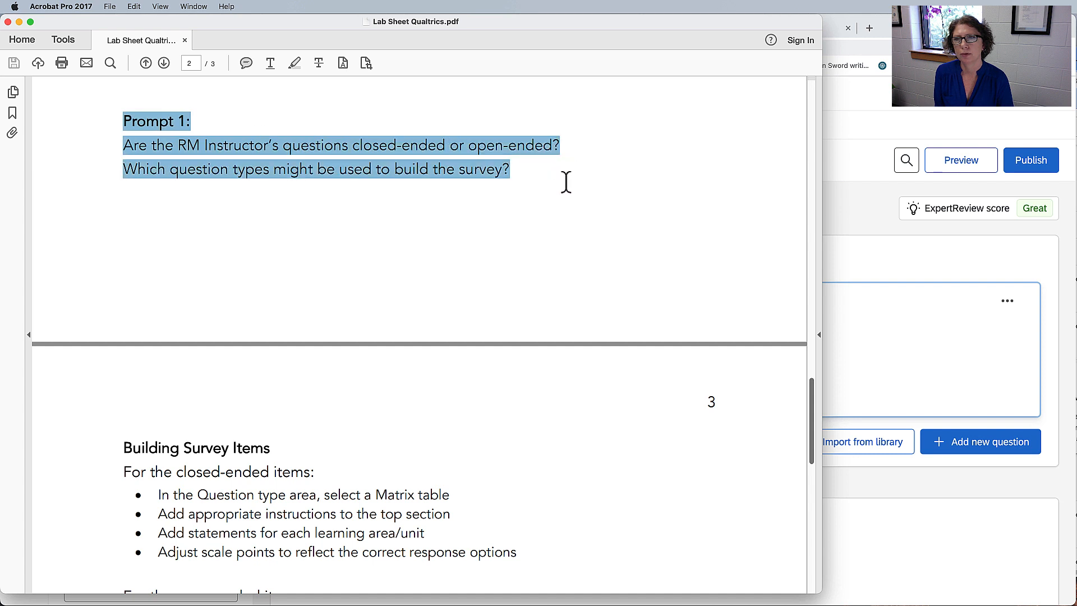
pyautogui.click(562, 247)
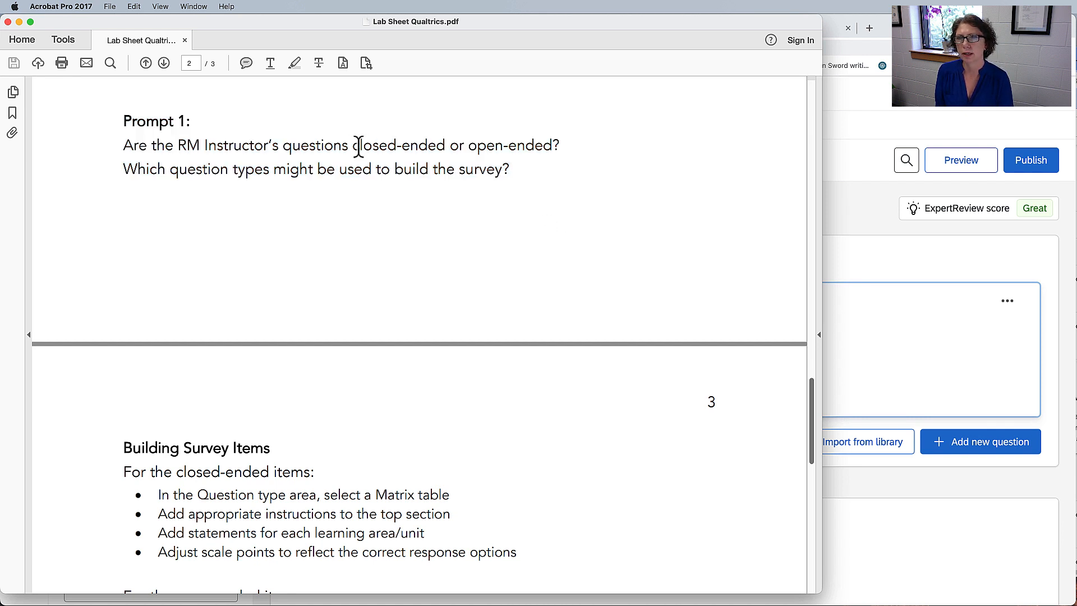
pyautogui.moveTo(351, 147); pyautogui.dragTo(568, 150)
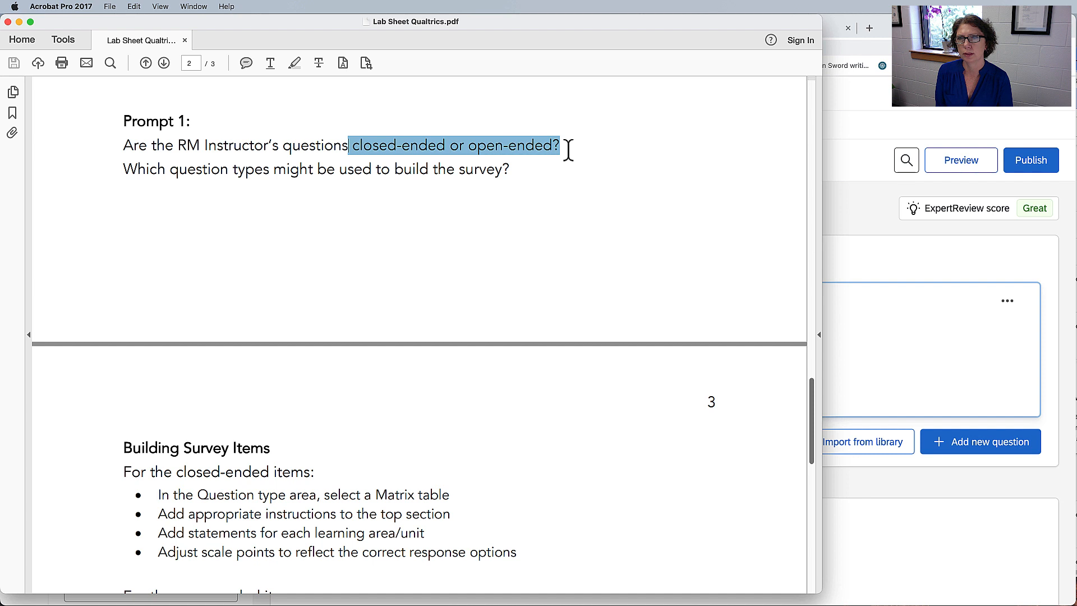
pyautogui.moveTo(132, 171); pyautogui.dragTo(519, 174)
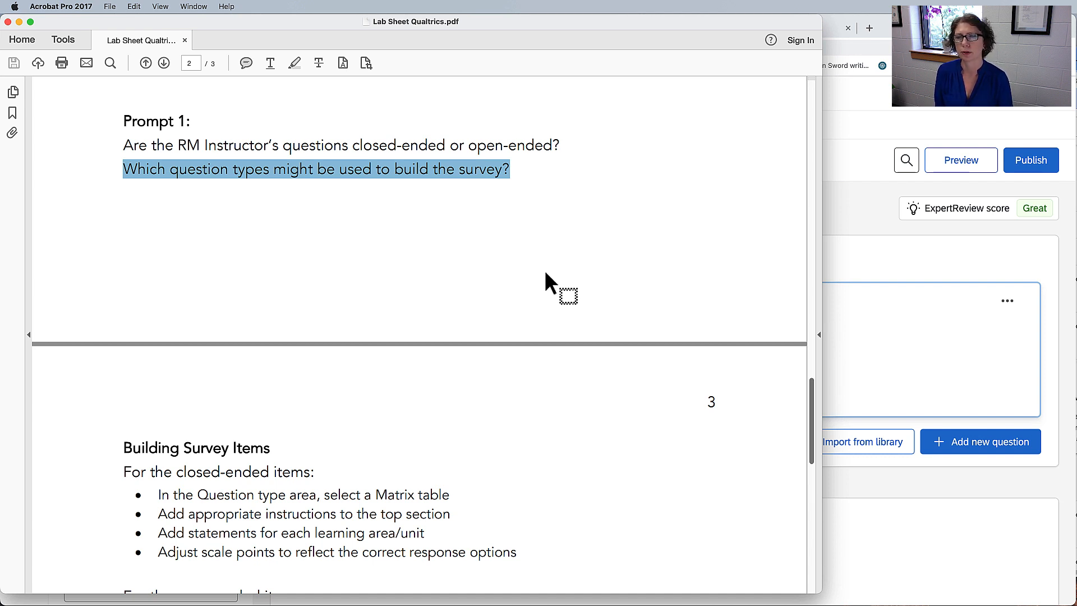
# Highlight "select a Matrix table" in the closed-ended items instructions under Building Survey Items.
pyautogui.scroll(-5, 519, 208)
pyautogui.scroll(-2, 550, 197)
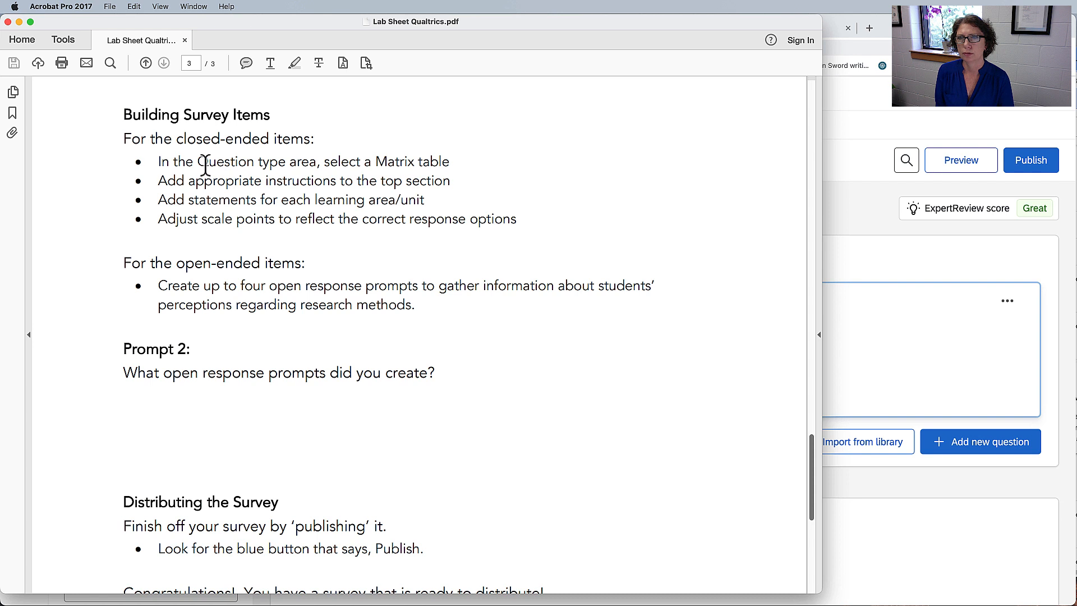
pyautogui.moveTo(199, 164); pyautogui.dragTo(338, 216)
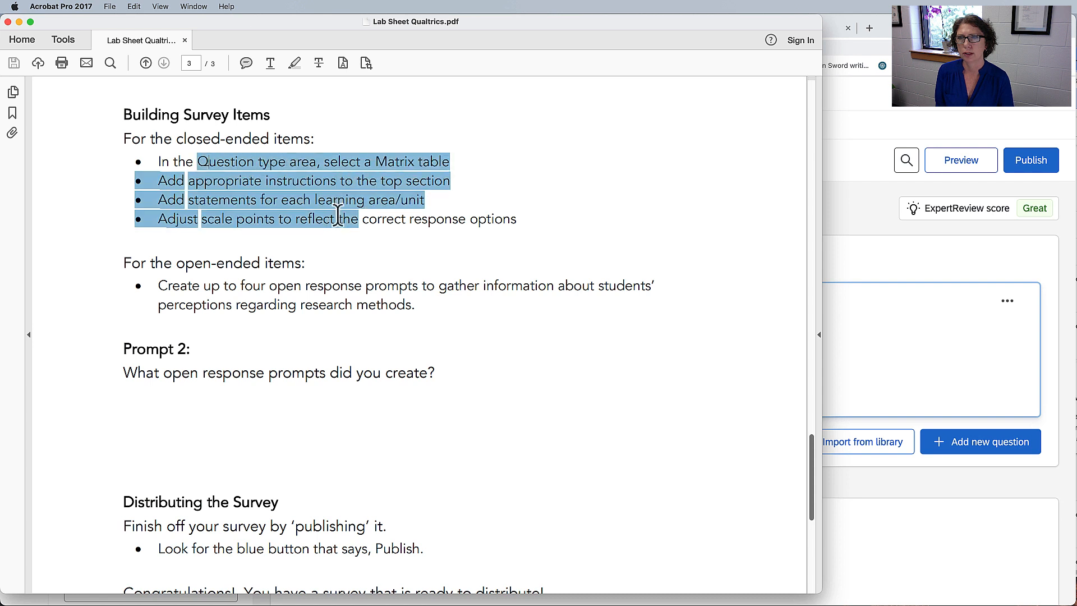
pyautogui.click(354, 161)
pyautogui.moveTo(325, 162); pyautogui.dragTo(456, 161)
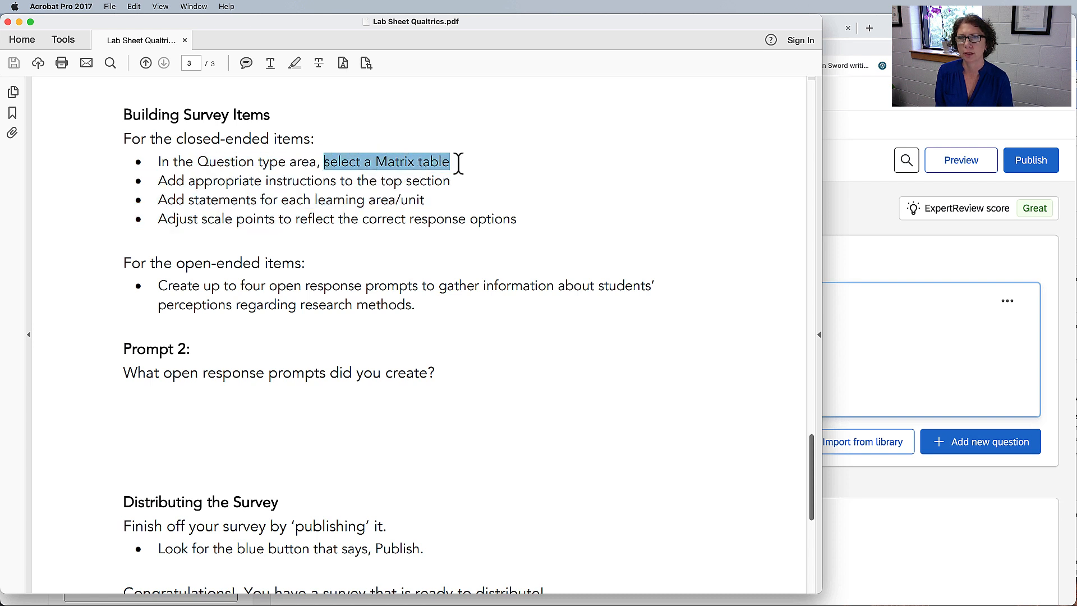
pyautogui.click(294, 62)
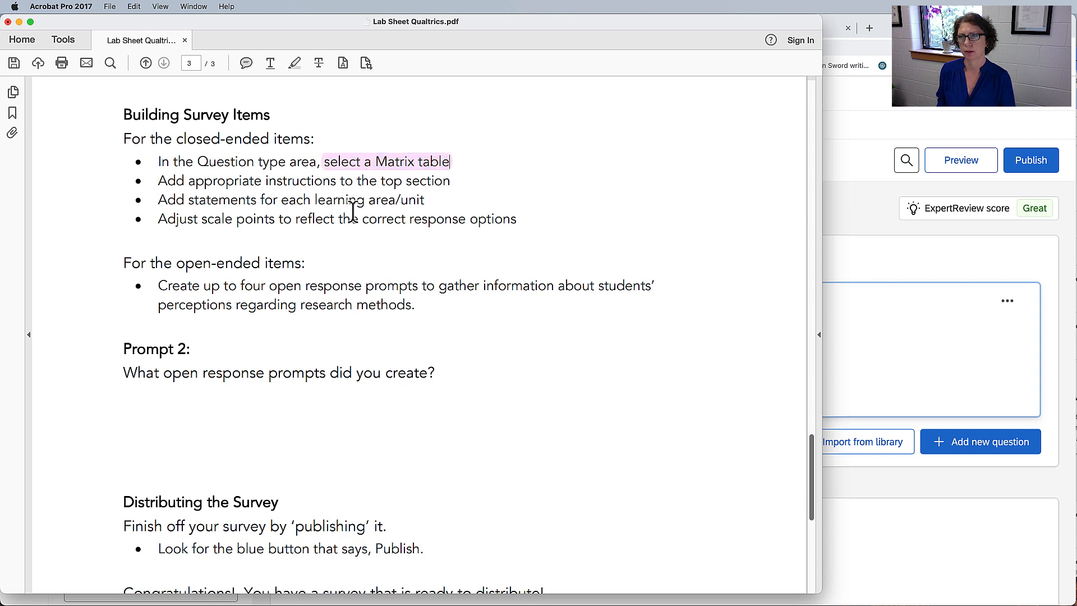
# Switch back to Qualtrics in Chrome and change question Q1 to a Matrix table.
pyautogui.press('super+Tab')
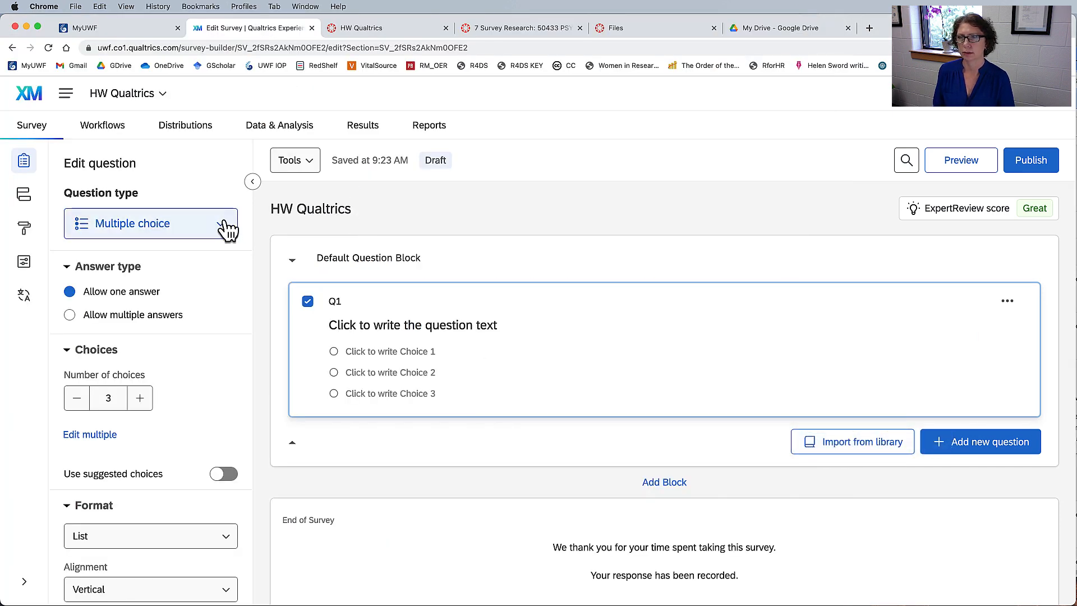
pyautogui.click(221, 224)
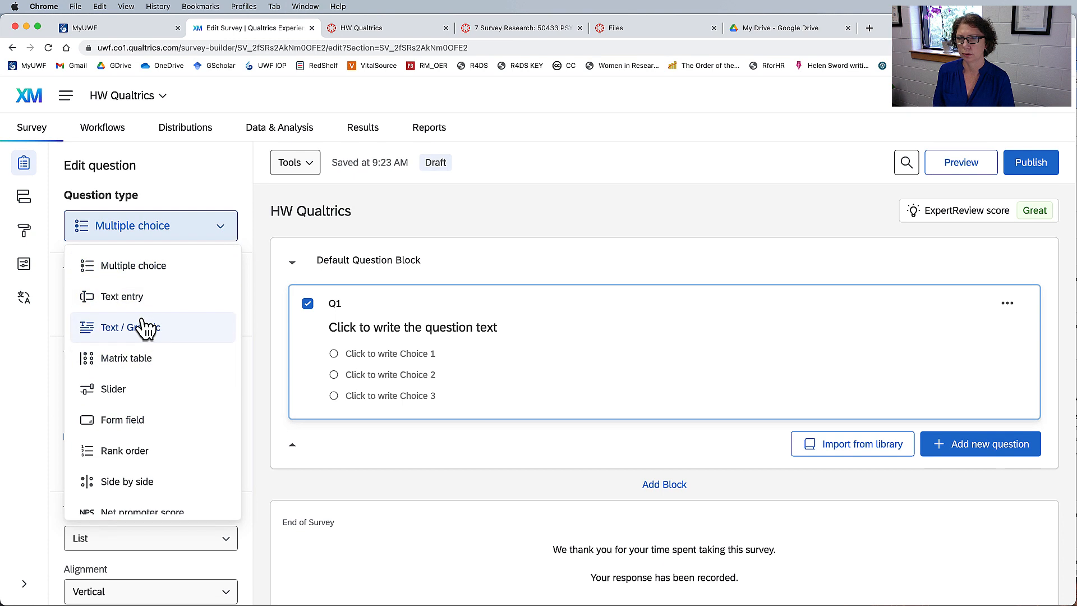
pyautogui.click(129, 356)
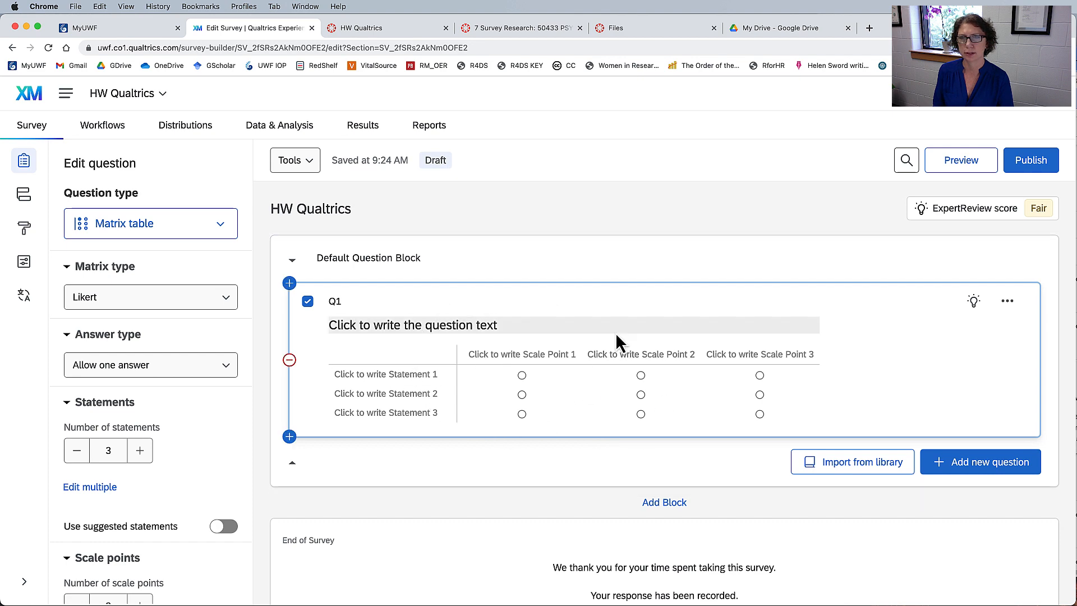
# Find the participant instructions wording in the lab sheet's scenario details in Acrobat and return to Qualtrics in Chrome.
pyautogui.press('super+Tab')
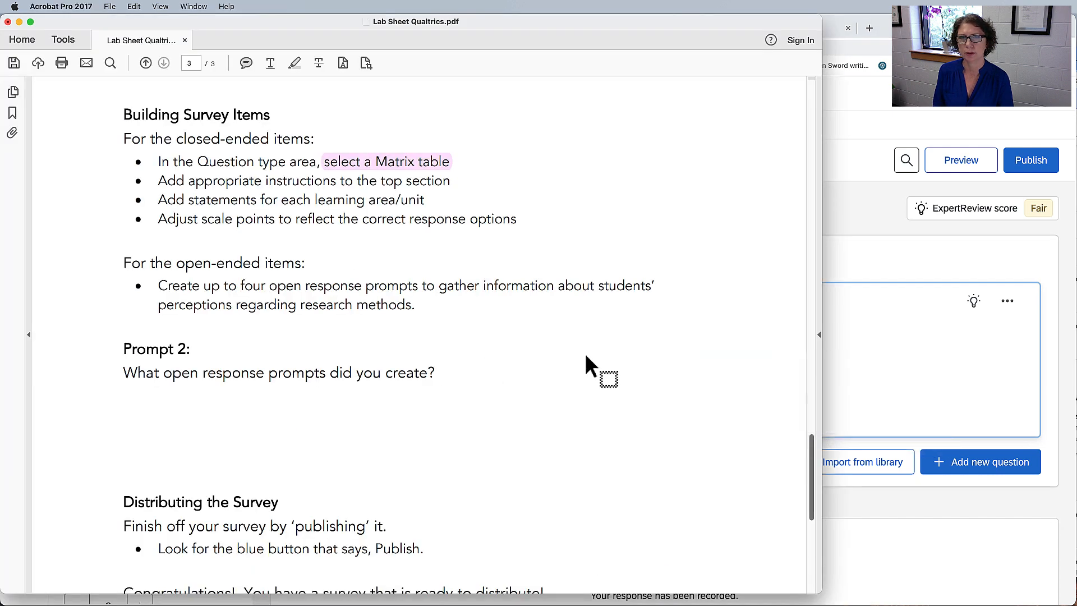
pyautogui.scroll(15, 461, 373)
pyautogui.scroll(10, 461, 373)
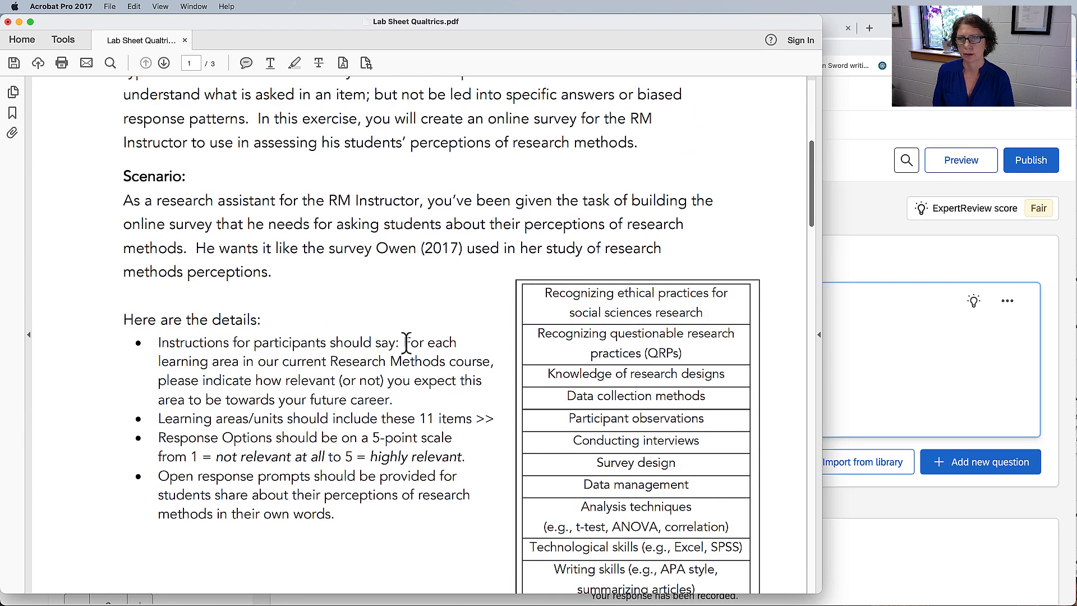
pyautogui.moveTo(402, 343); pyautogui.dragTo(393, 399)
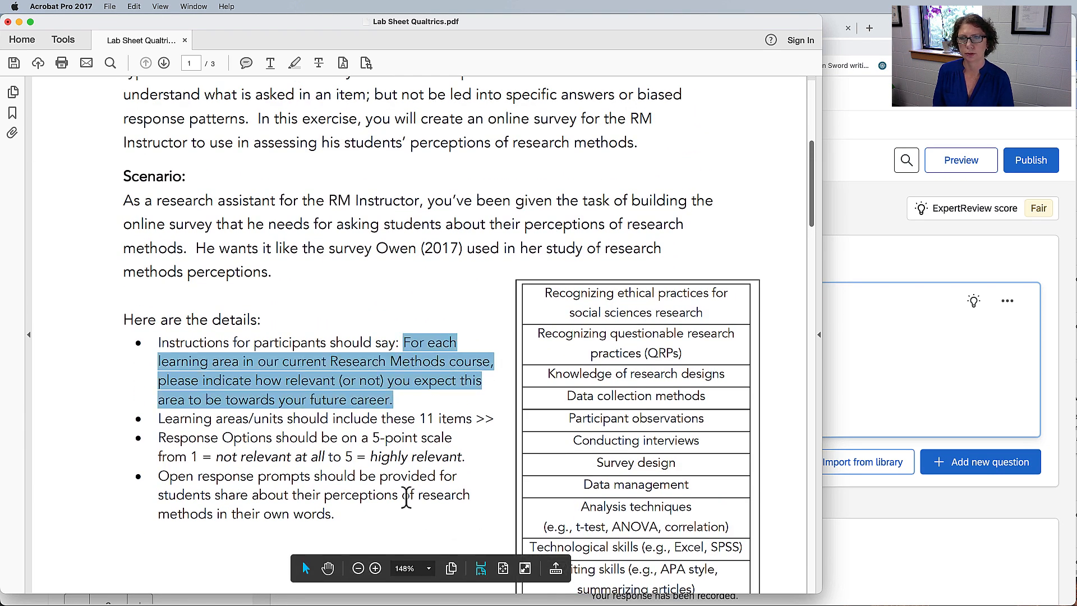
pyautogui.press('super+Tab')
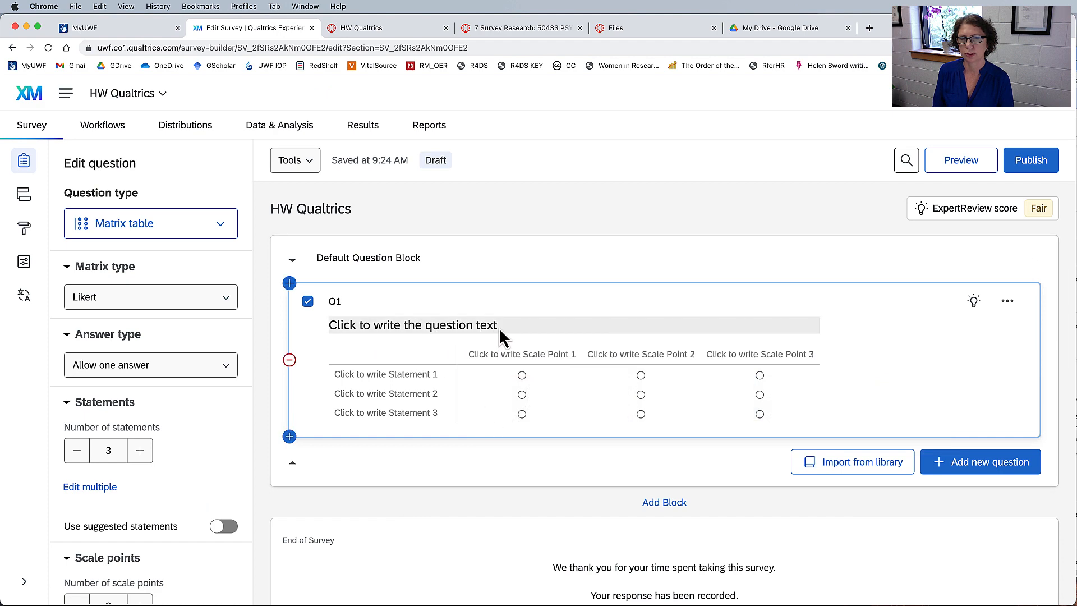
# Check the learning areas listed in the Acrobat lab sheet, and set Q1's number of statements to 11 in Qualtrics.
pyautogui.press('super+Tab')
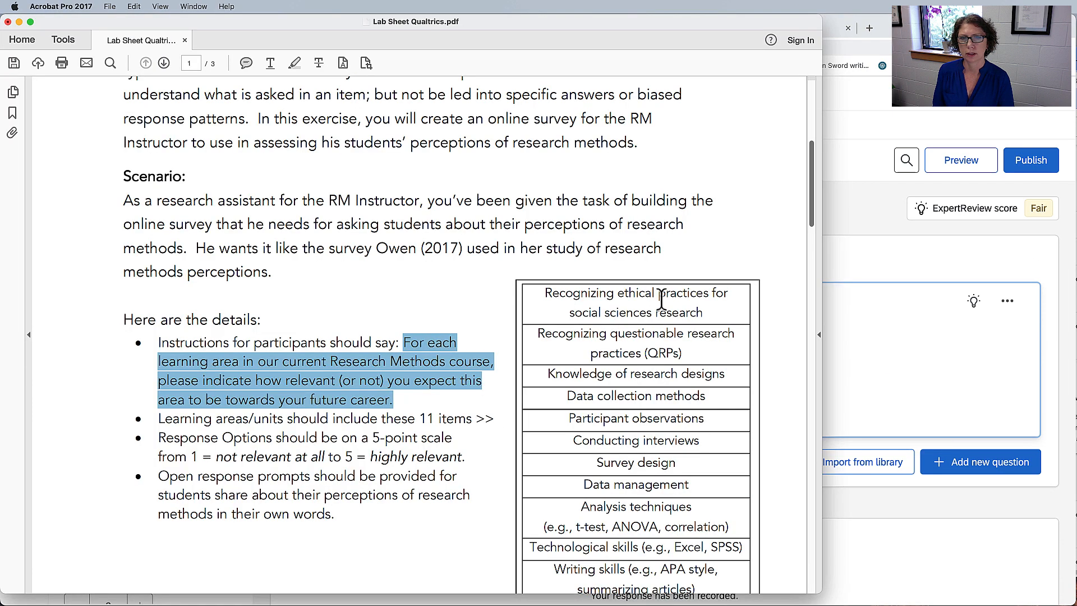
pyautogui.moveTo(659, 293); pyautogui.dragTo(685, 569)
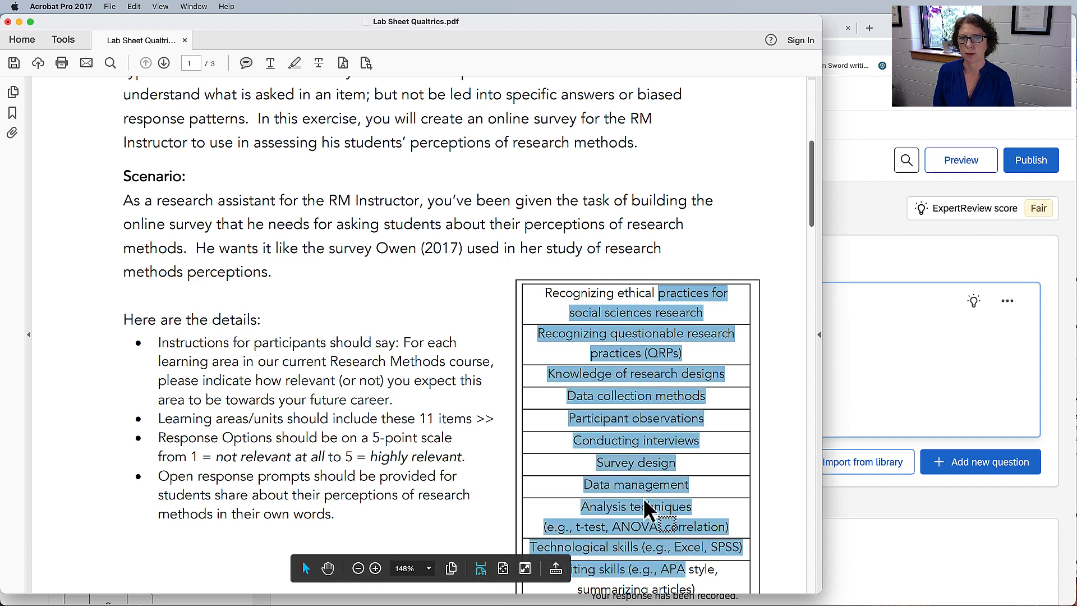
pyautogui.press('super+Tab')
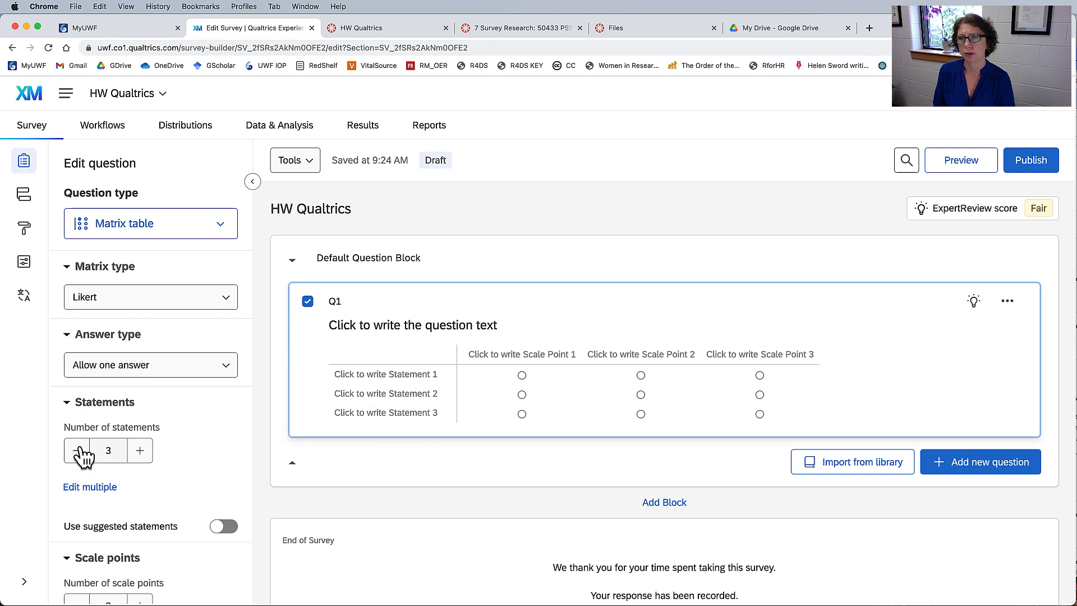
pyautogui.click(141, 451)
pyautogui.click(140, 451)
pyautogui.click(140, 451)
pyautogui.click(140, 452)
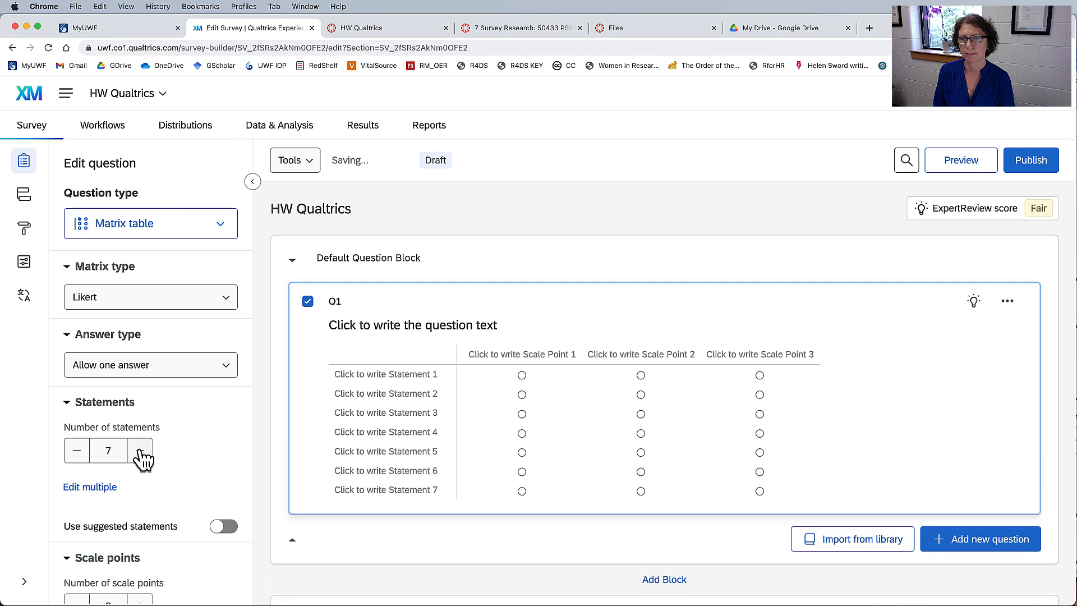
pyautogui.click(141, 451)
pyautogui.click(140, 451)
pyautogui.click(140, 451)
pyautogui.click(141, 451)
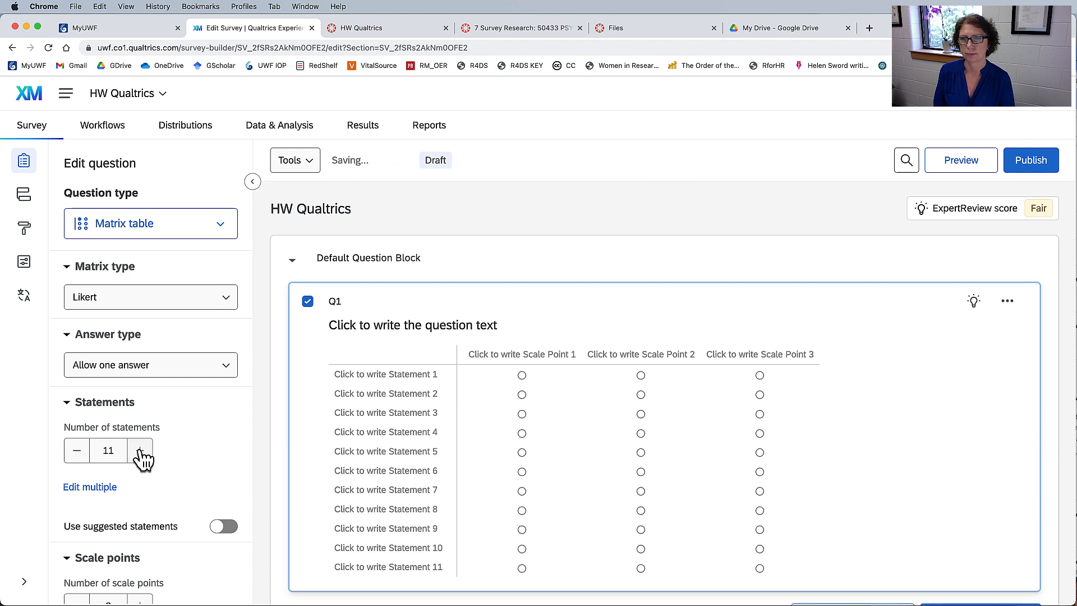
# Check the response options in the Acrobat lab sheet, and set Q1's number of scale points to 5 in Qualtrics.
pyautogui.scroll(-2, 213, 382)
pyautogui.scroll(-1, 216, 379)
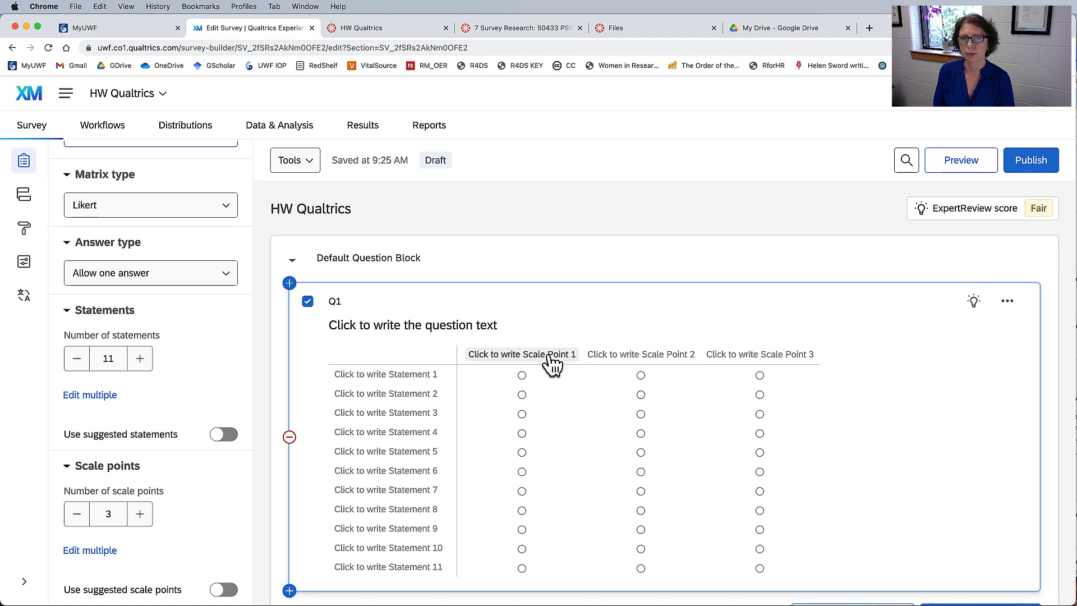
pyautogui.press('super+Tab')
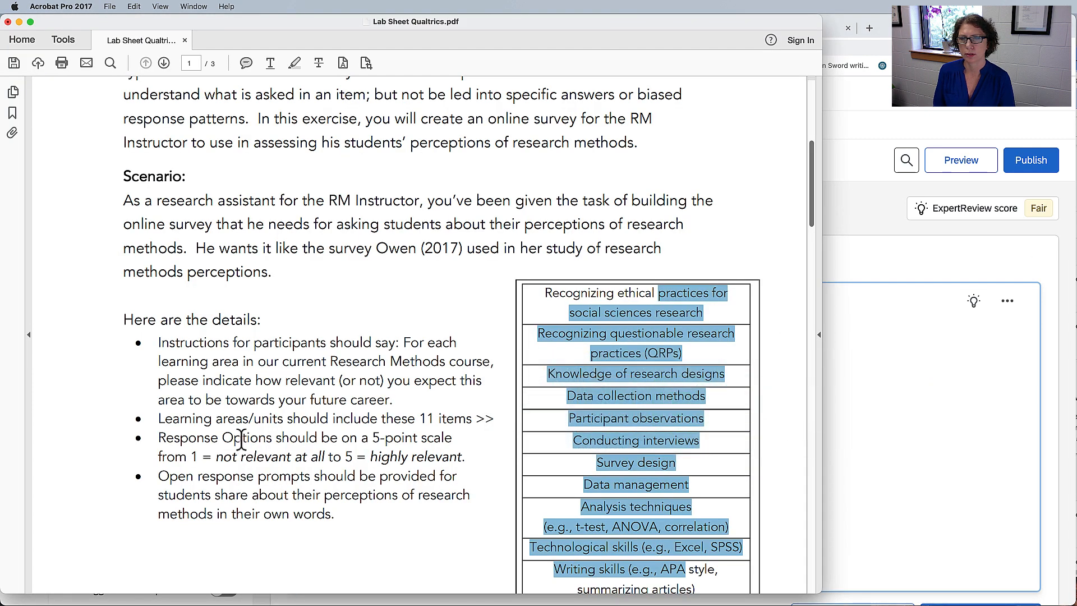
pyautogui.moveTo(222, 439); pyautogui.dragTo(446, 443)
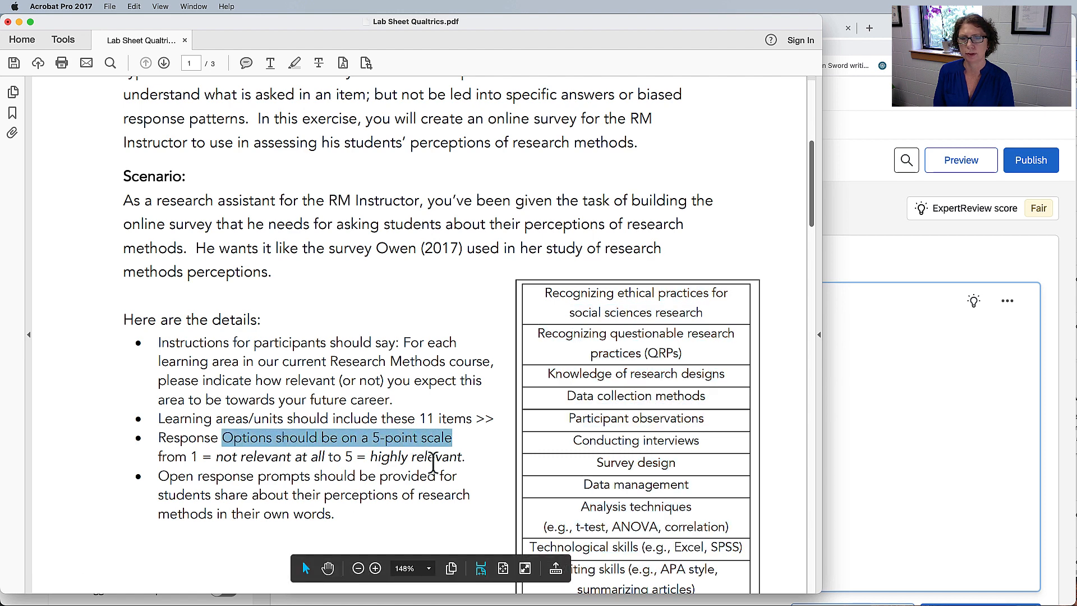
pyautogui.press('super+Tab')
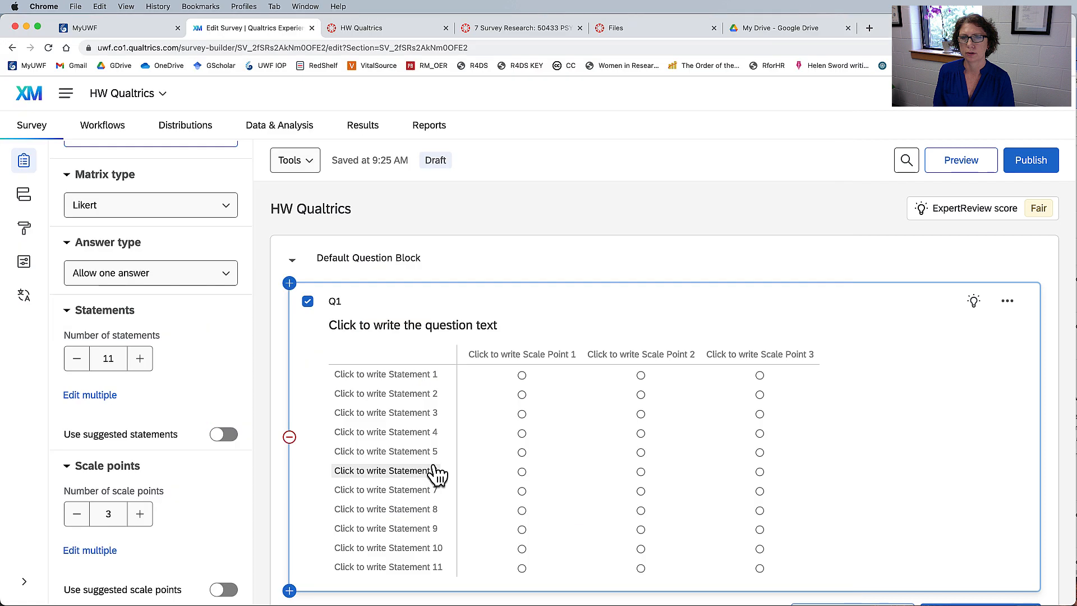
pyautogui.click(141, 514)
pyautogui.click(140, 514)
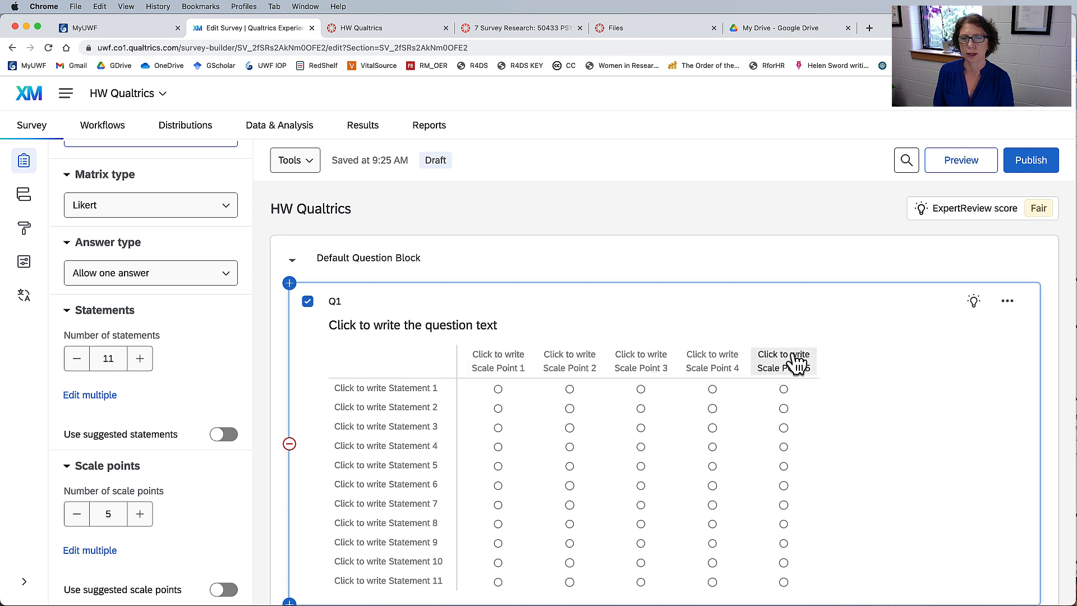
# Review the open-ended item instructions and Prompt 2 in the Acrobat lab sheet, and return to Qualtrics in Chrome.
pyautogui.scroll(-3, 808, 358)
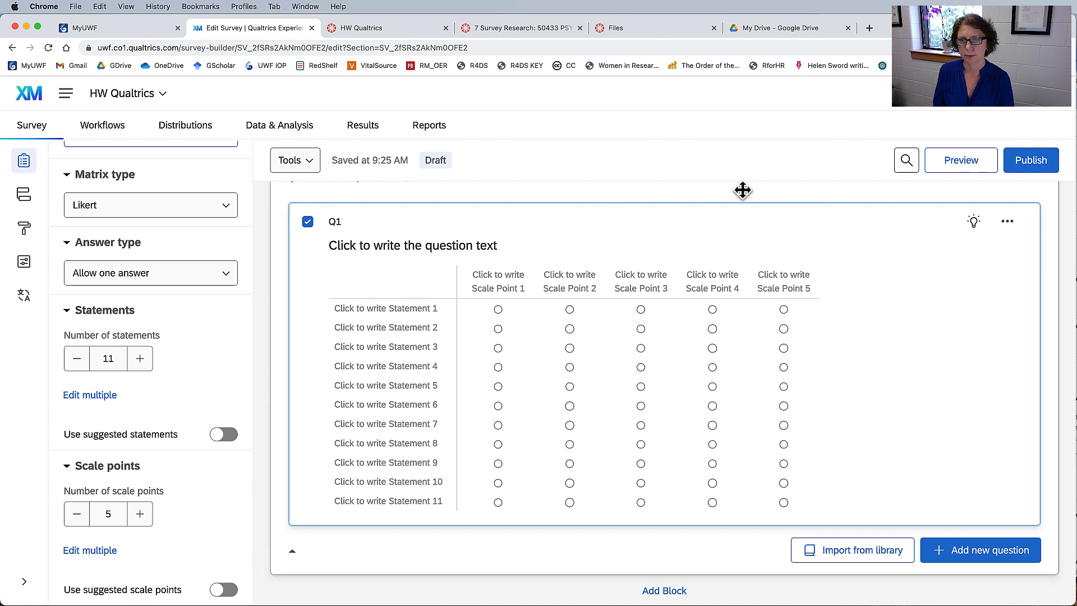
pyautogui.press('super+Tab')
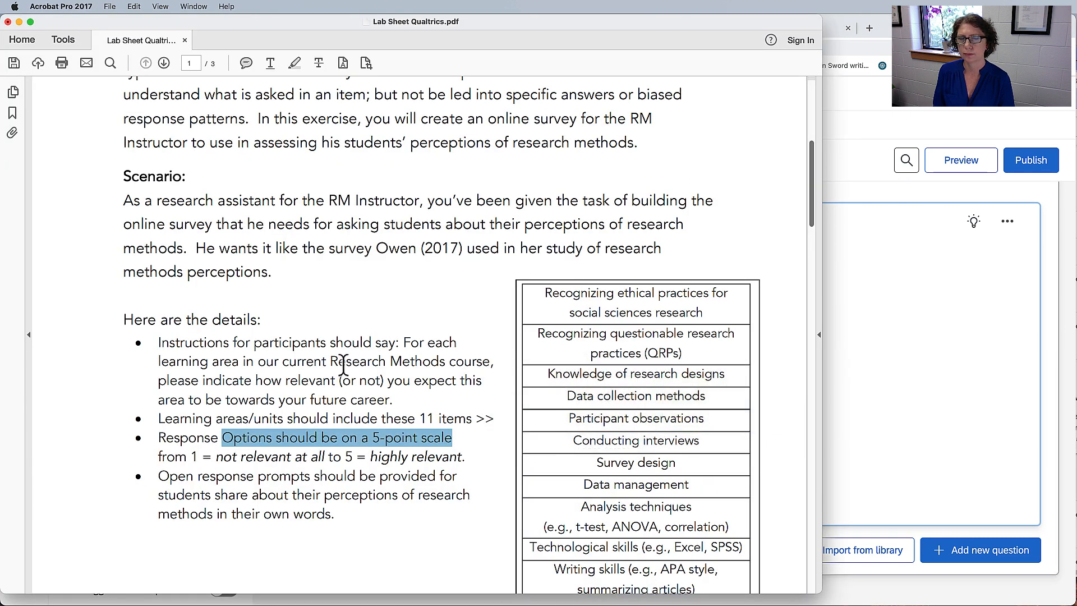
pyautogui.scroll(-20, 345, 368)
pyautogui.scroll(-6, 343, 366)
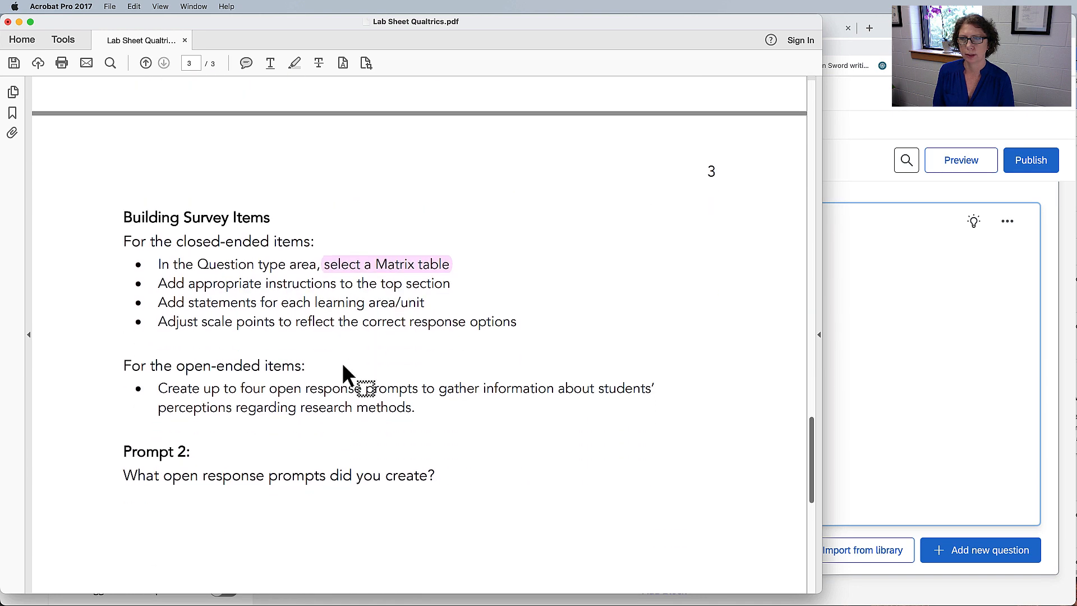
pyautogui.moveTo(161, 315); pyautogui.dragTo(387, 356)
pyautogui.click(405, 354)
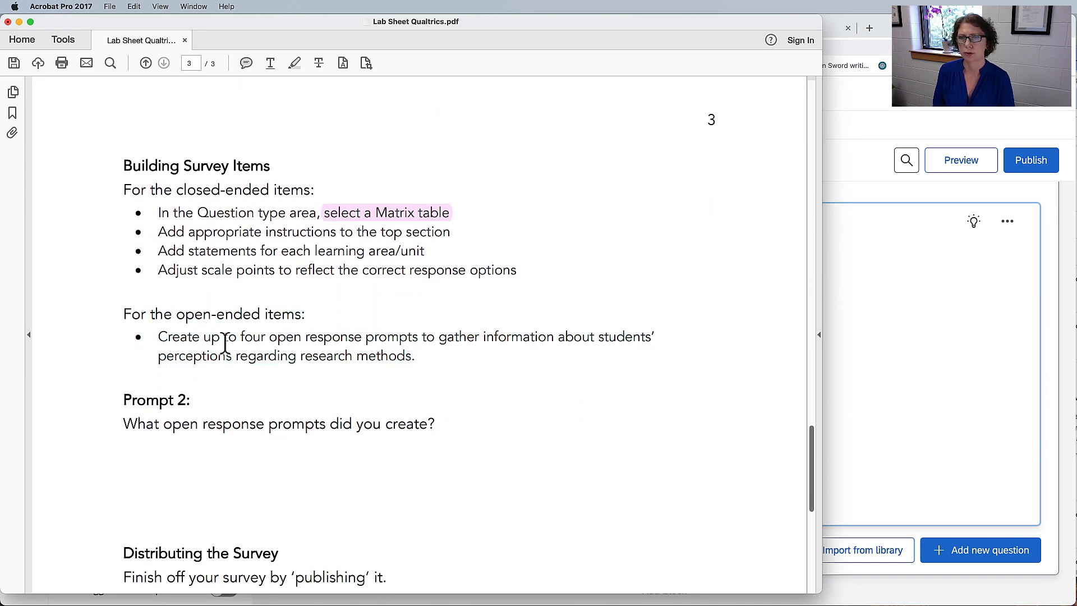
pyautogui.moveTo(159, 336); pyautogui.dragTo(554, 378)
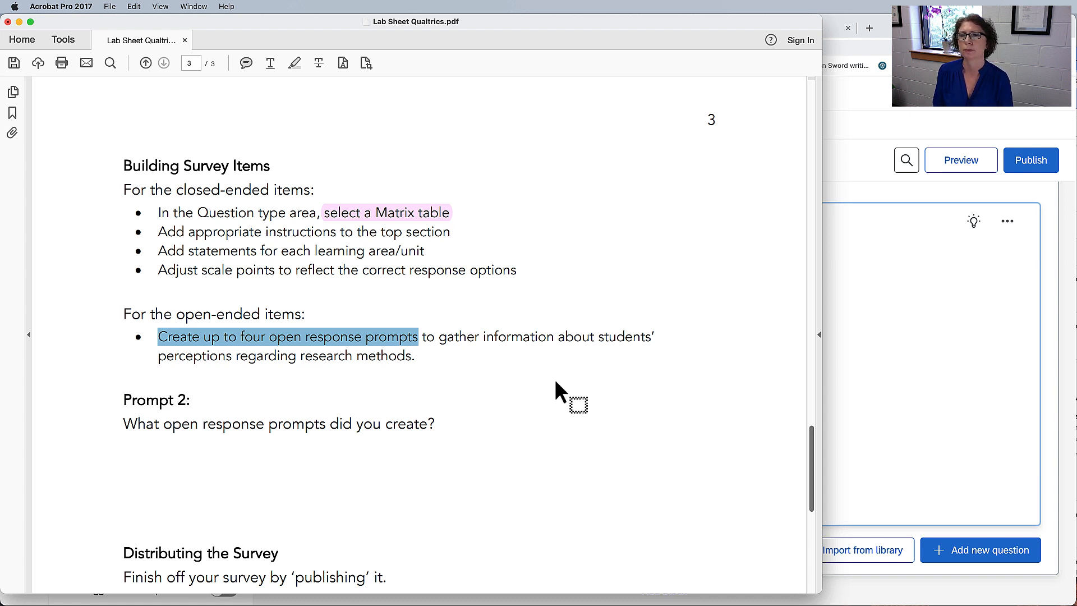
pyautogui.moveTo(124, 424); pyautogui.dragTo(488, 428)
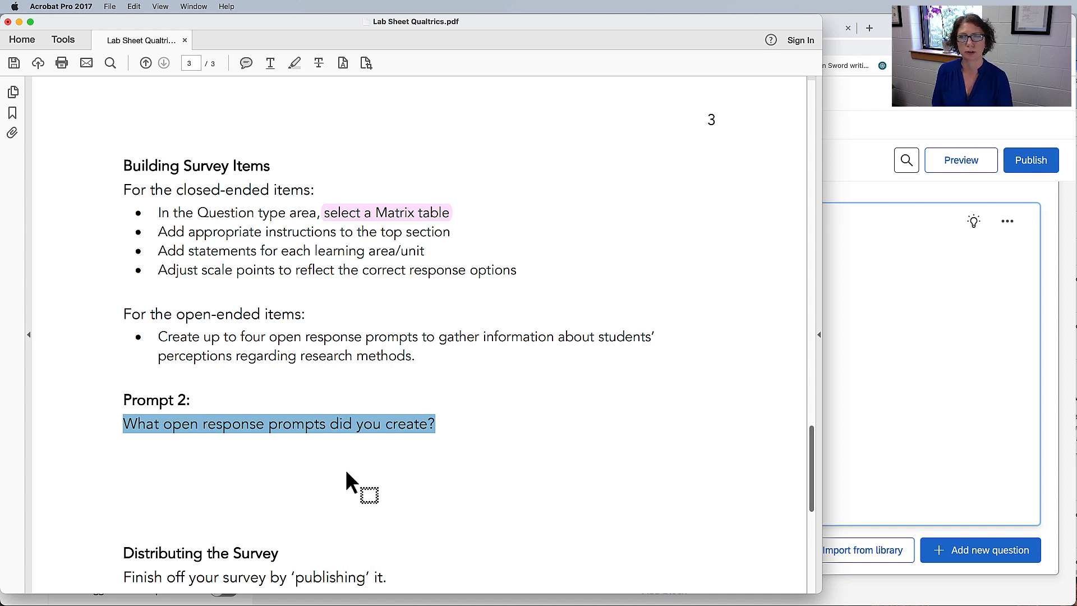
pyautogui.scroll(-1, 516, 410)
pyautogui.scroll(1, 516, 410)
pyautogui.press('super+Tab')
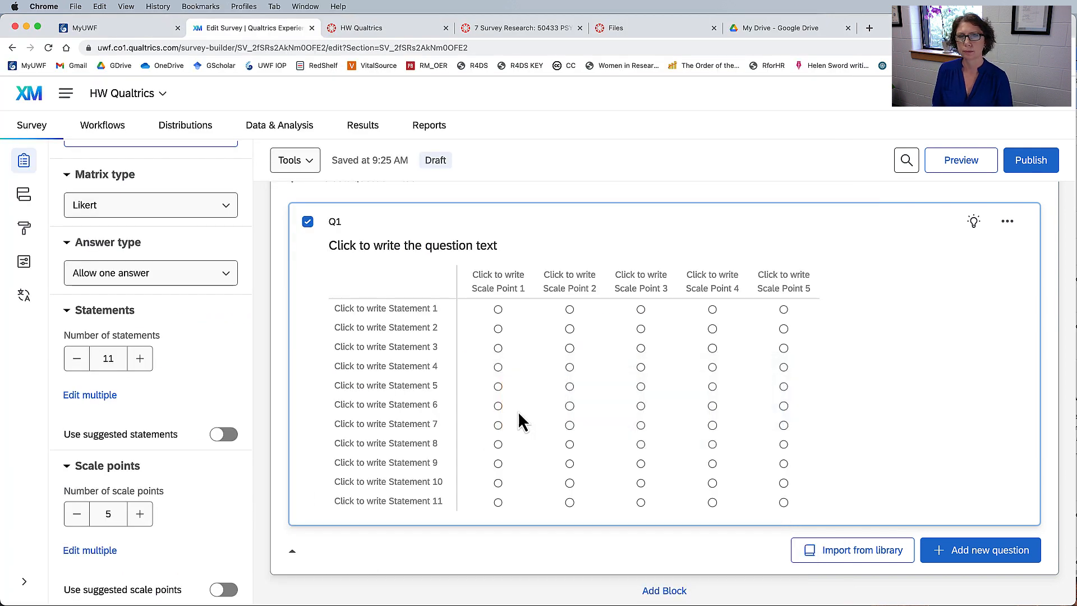
# Add a new question Q2 below the Q1 matrix and change its question type to Text entry.
pyautogui.scroll(-2, 439, 381)
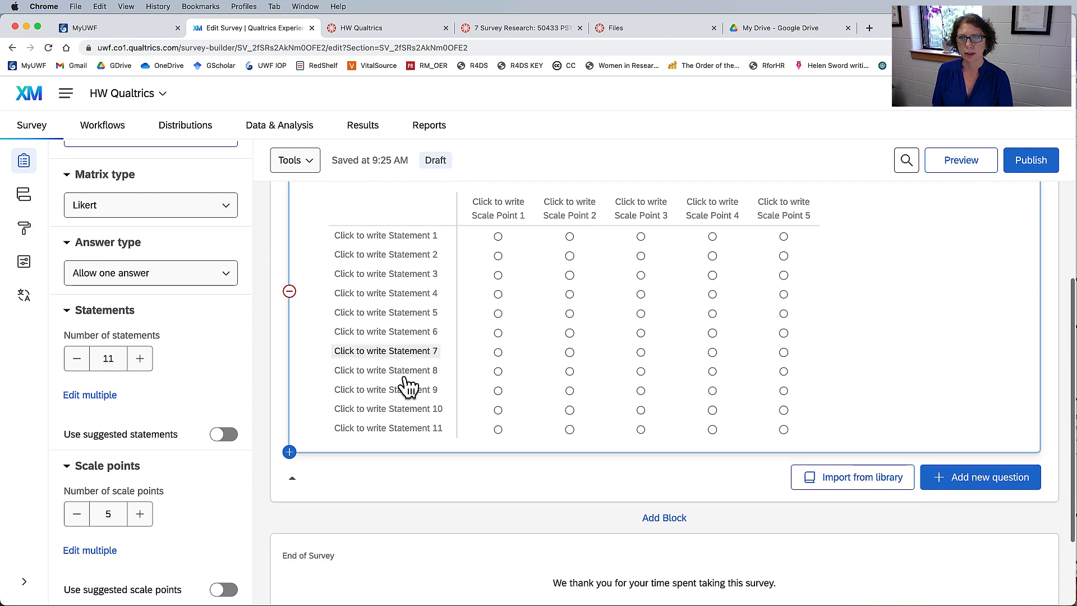
pyautogui.scroll(2, 547, 384)
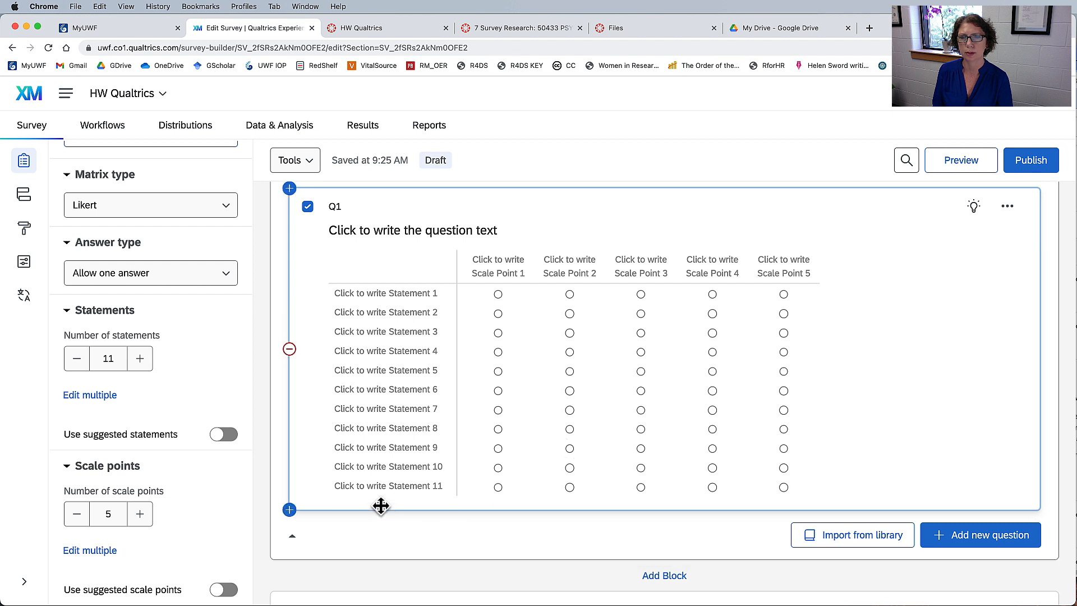
pyautogui.scroll(-2, 404, 494)
pyautogui.moveTo(290, 451)
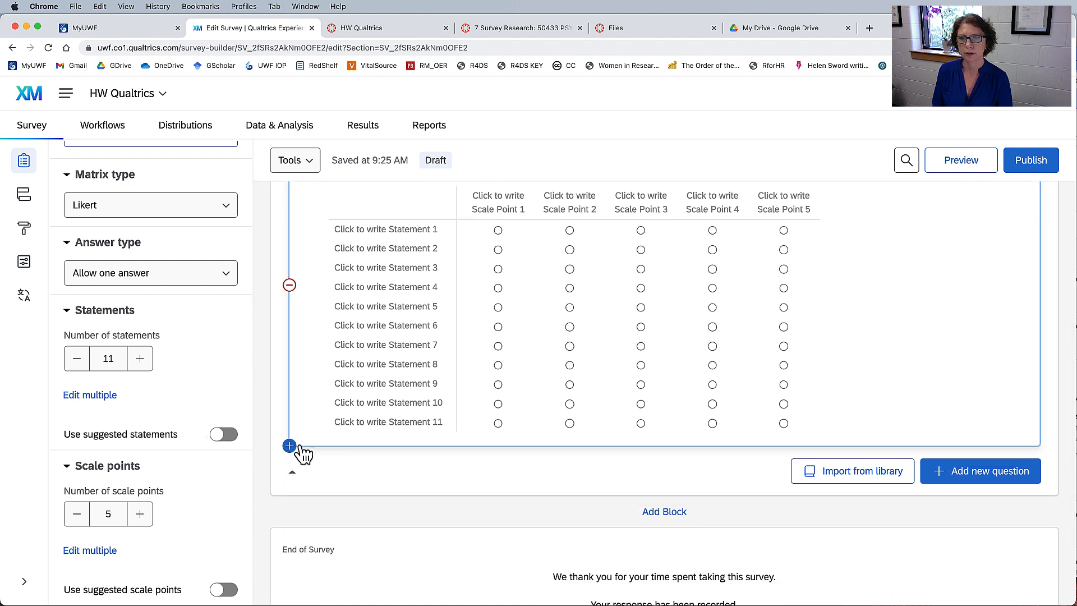
pyautogui.click(289, 446)
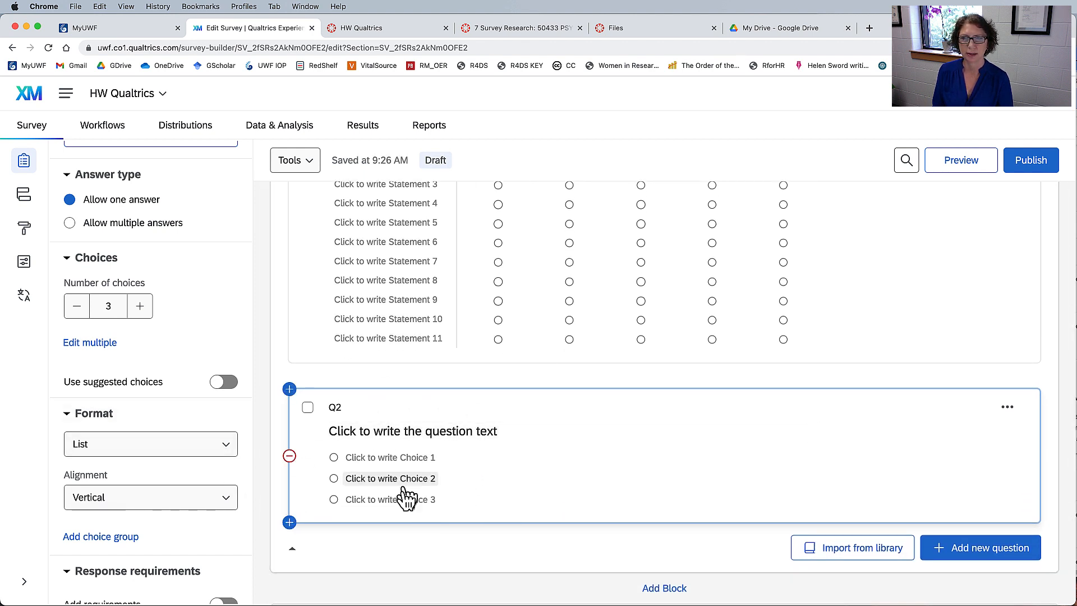
pyautogui.scroll(3, 224, 389)
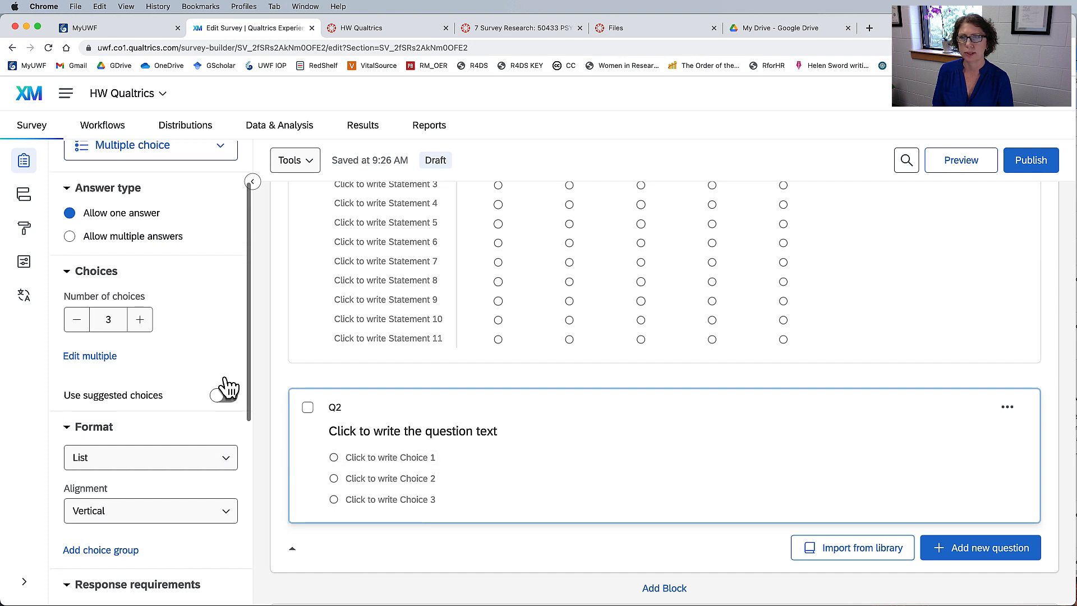
pyautogui.click(221, 224)
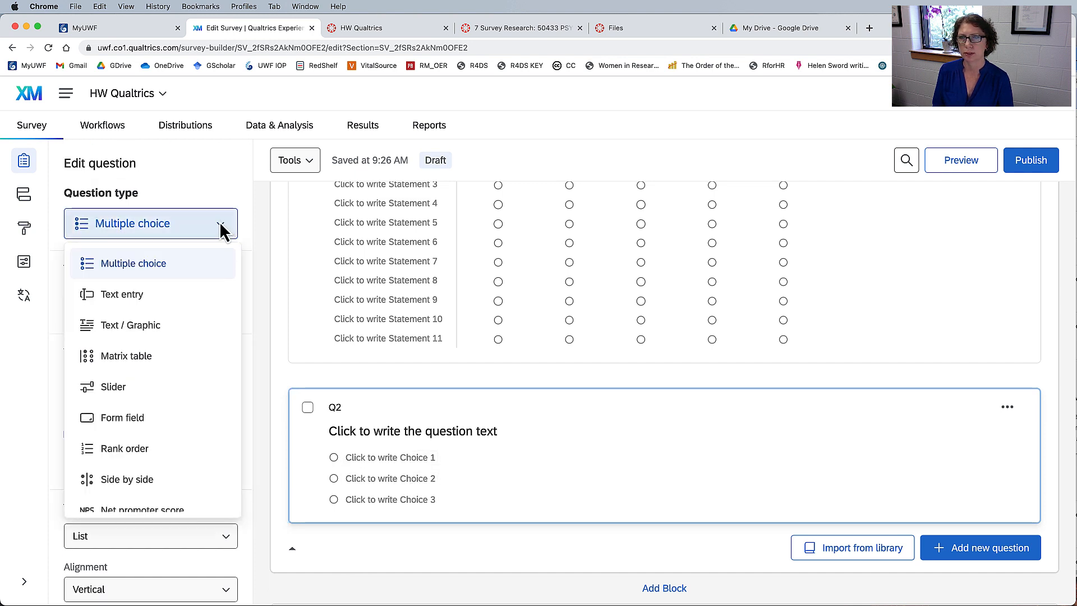
pyautogui.click(119, 297)
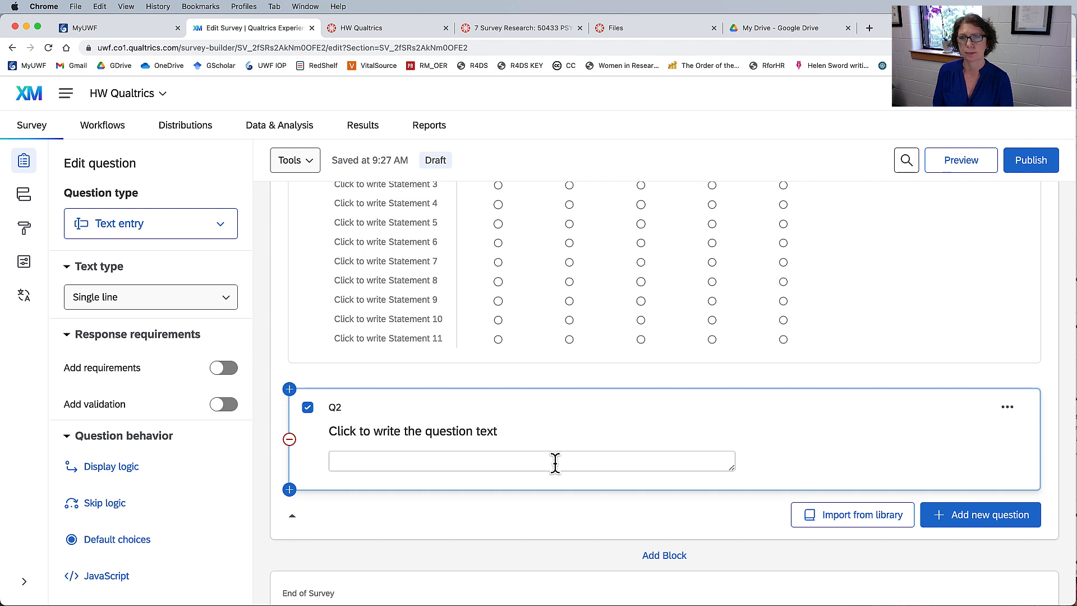
# Publish and activate the HW Qualtrics survey, copy the survey link offered on activation, and close the confirmation.
pyautogui.scroll(4, 571, 460)
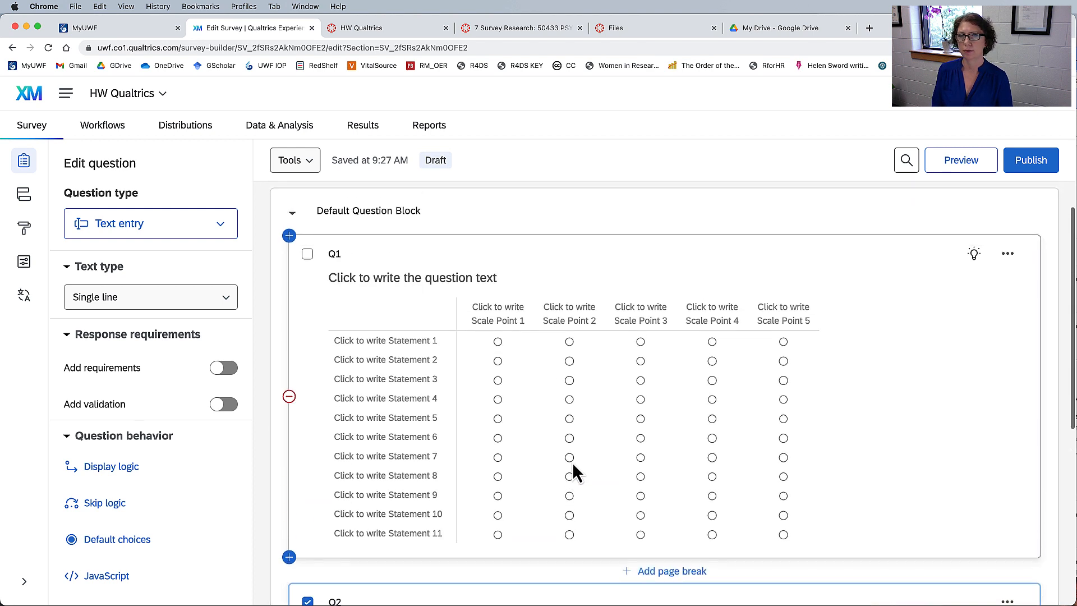
pyautogui.scroll(-5, 572, 463)
pyautogui.scroll(5, 572, 463)
pyautogui.scroll(-2, 572, 463)
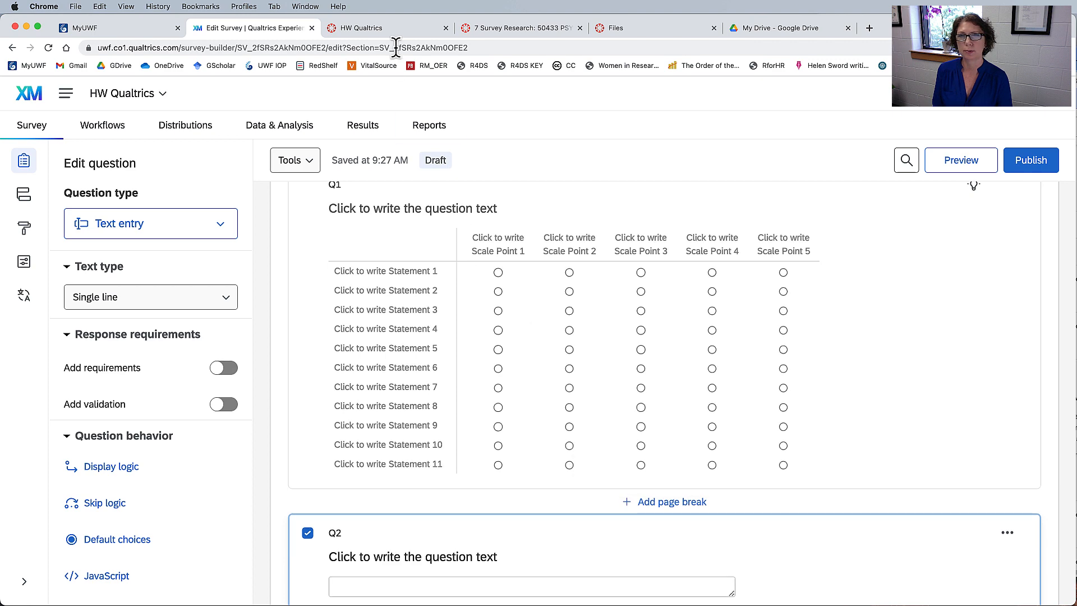
pyautogui.click(1030, 161)
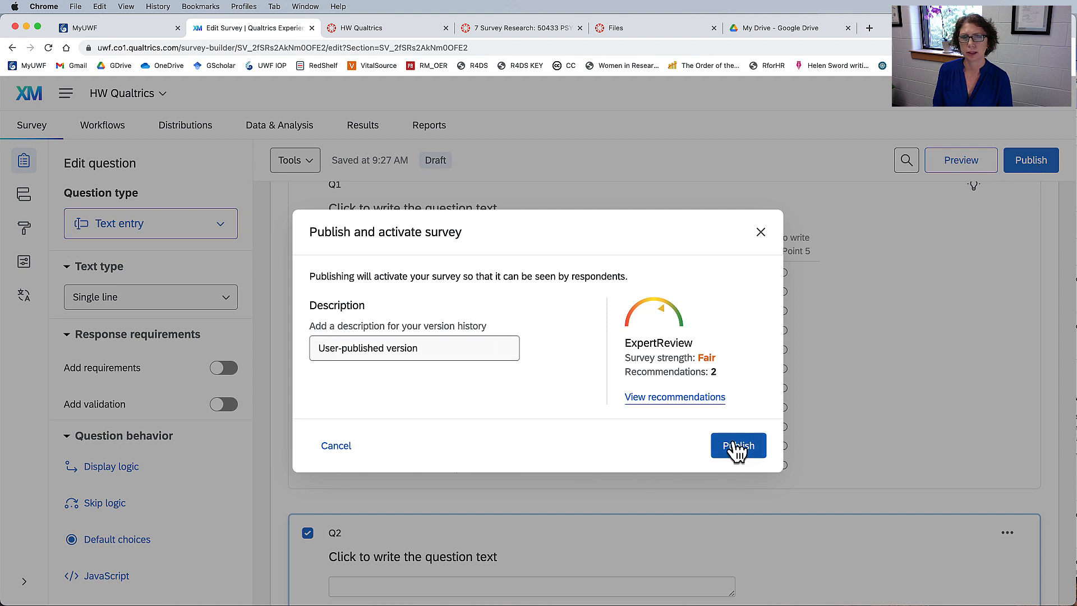
pyautogui.click(735, 446)
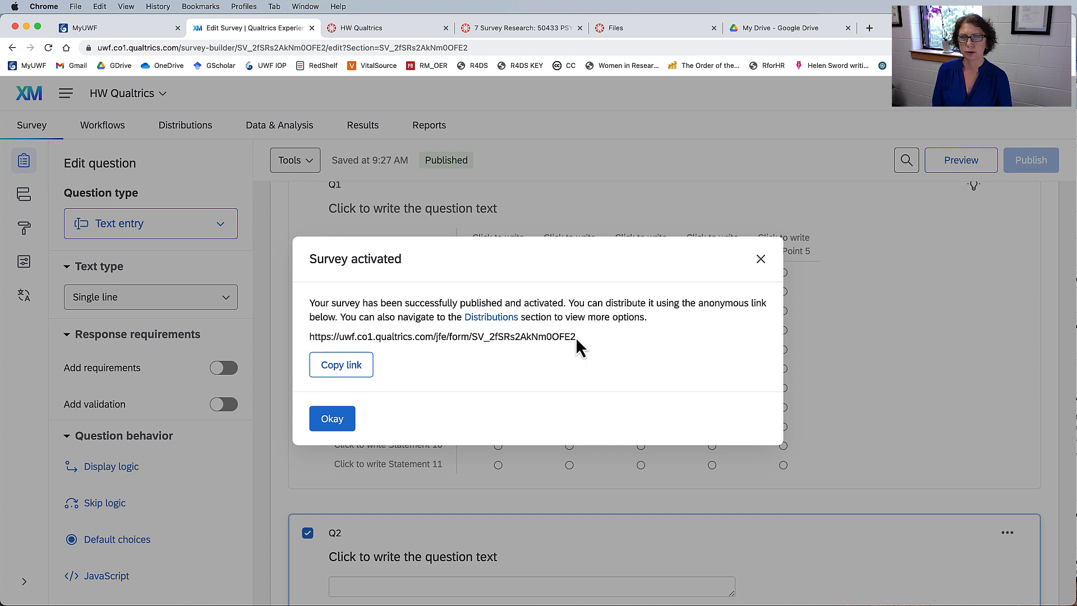
pyautogui.click(337, 369)
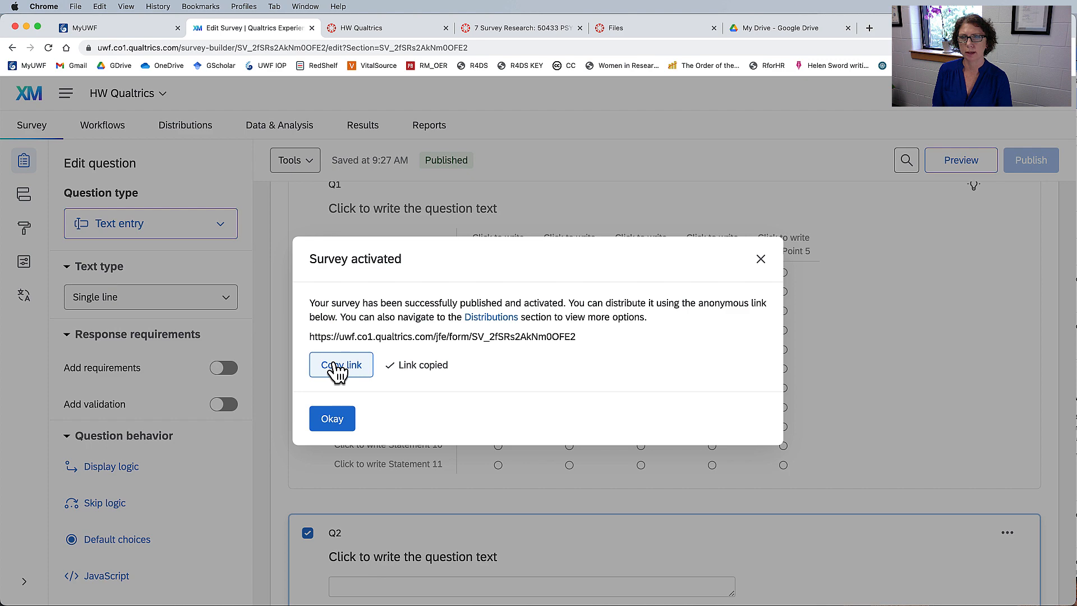
pyautogui.click(332, 419)
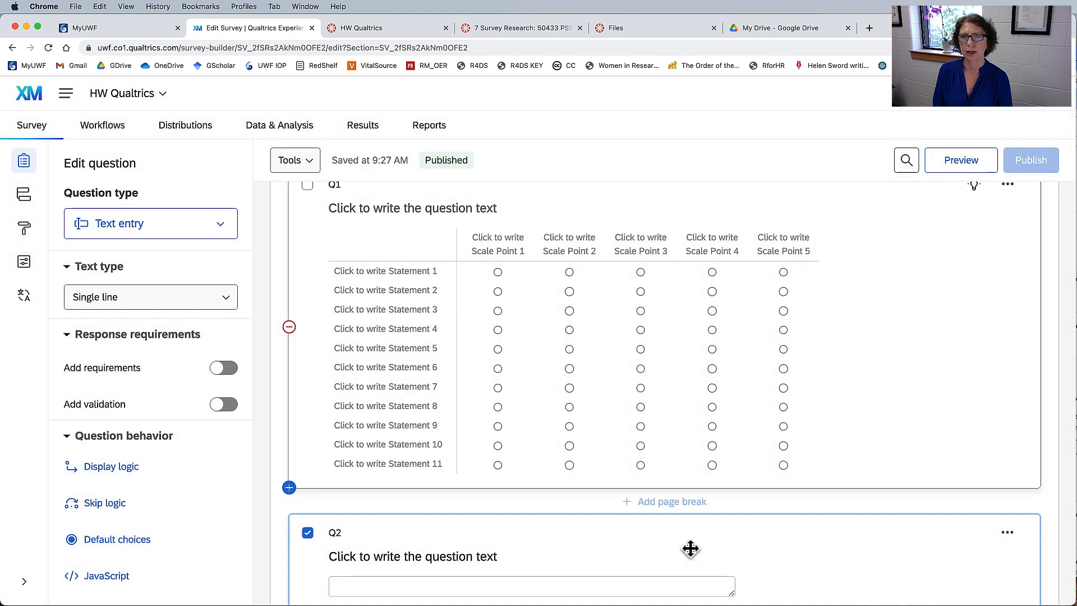
# Open the survey's anonymous link in the distribution options and copy it.
pyautogui.scroll(-3, 579, 426)
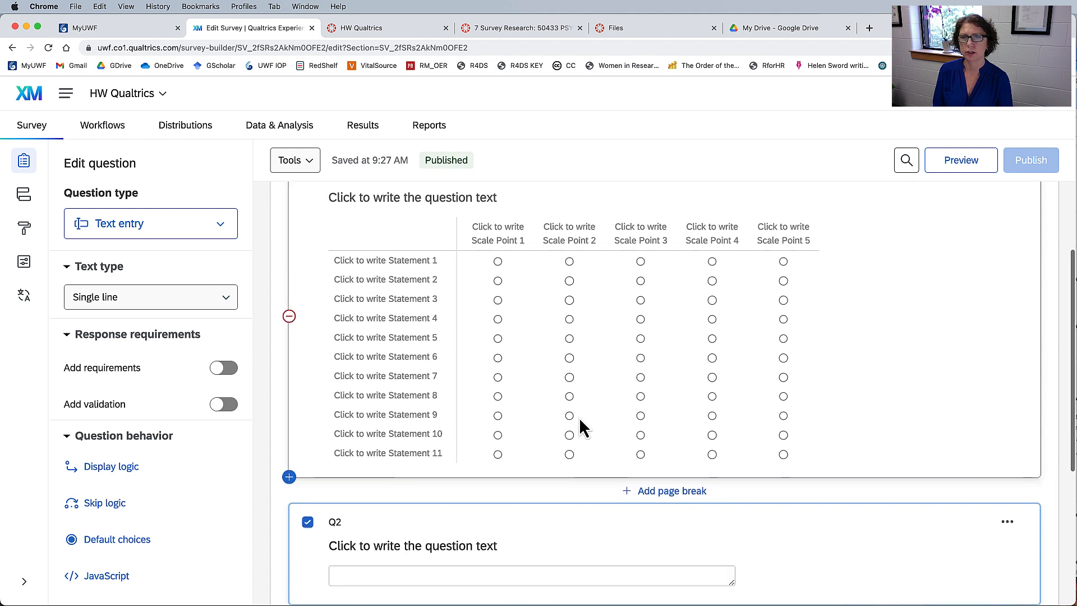
pyautogui.scroll(2, 578, 426)
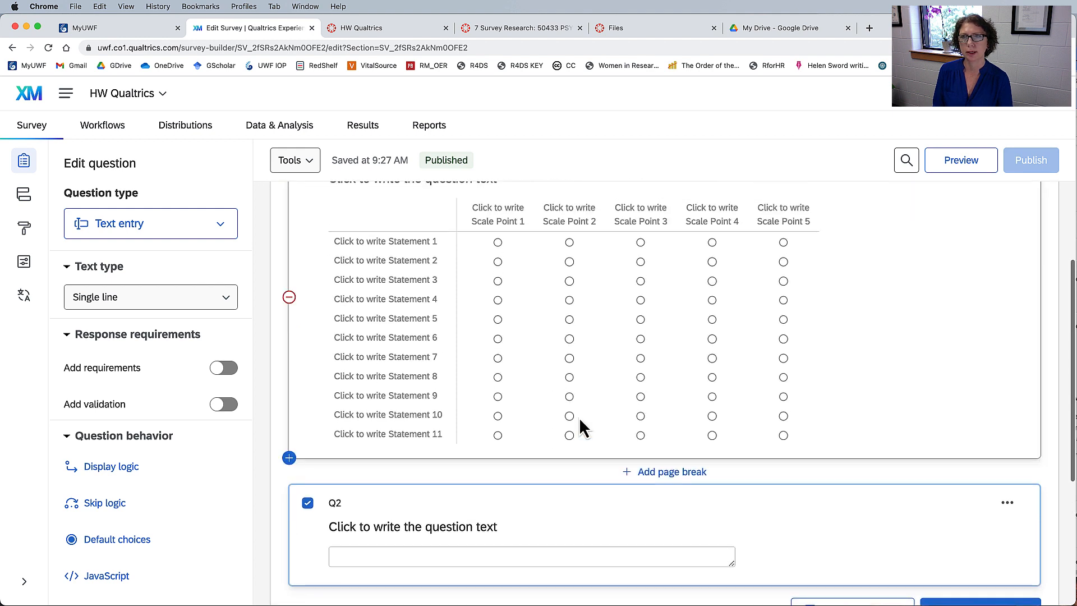
pyautogui.click(184, 133)
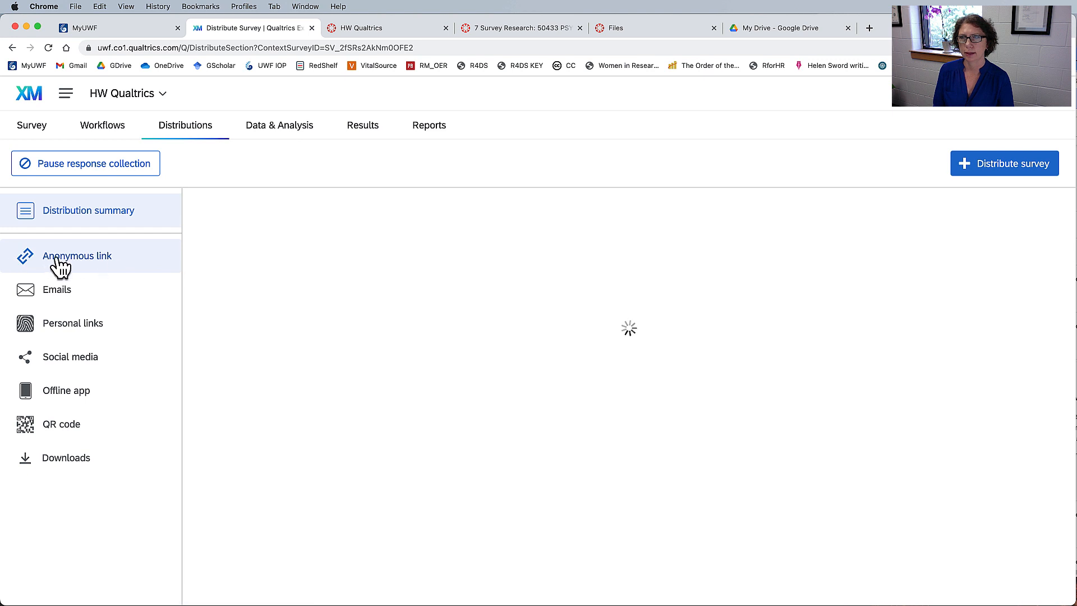
pyautogui.click(99, 262)
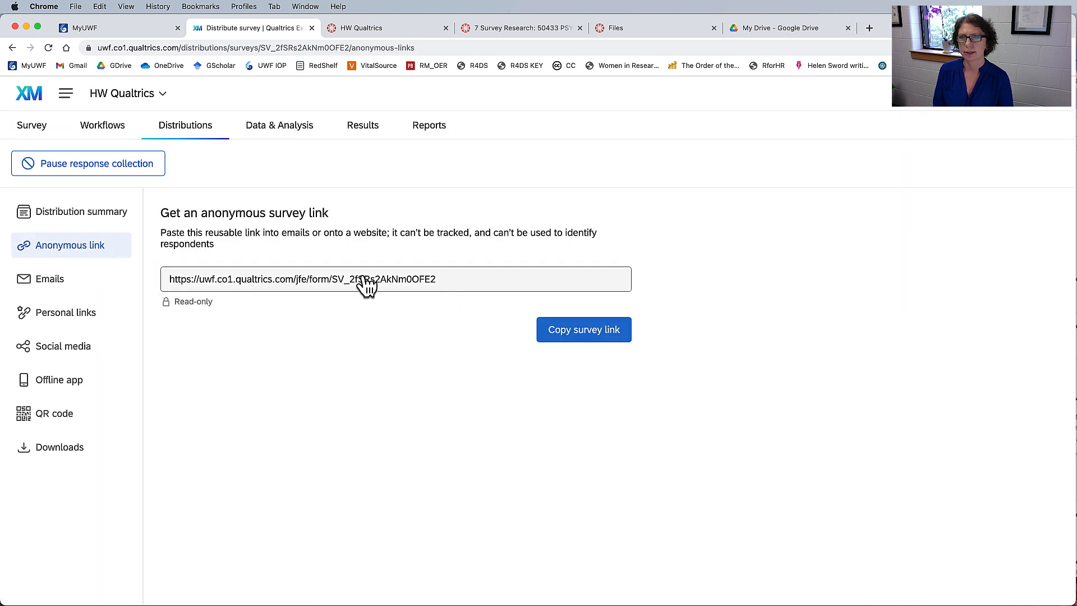
pyautogui.click(600, 332)
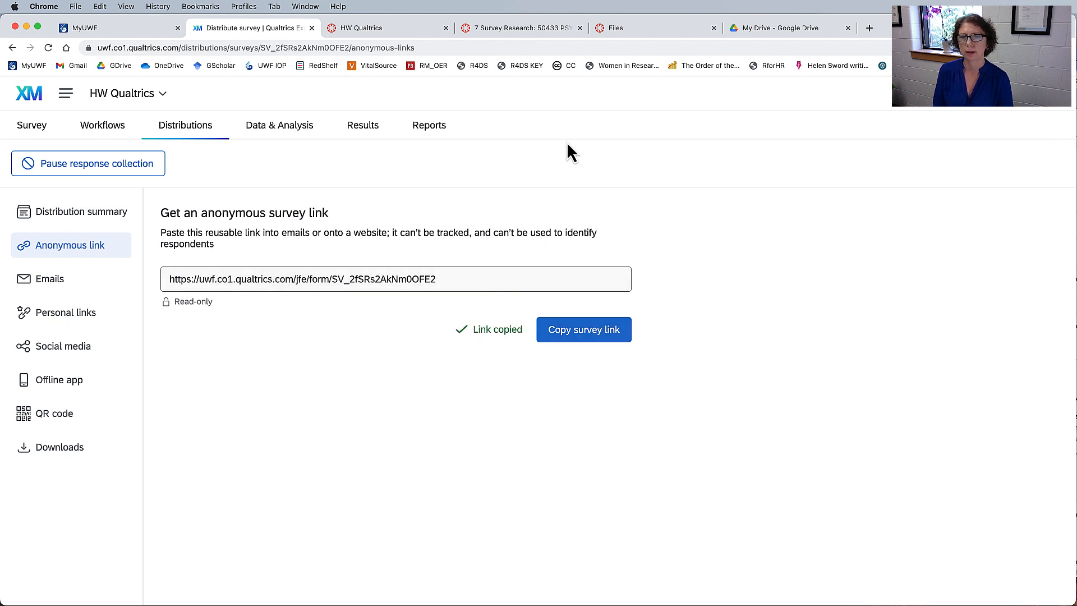
# Switch to the lab sheet in Acrobat and review the survey distribution instructions, Prompt 3 and the submission requirements.
pyautogui.press('super+Tab')
pyautogui.scroll(-5, 491, 351)
pyautogui.scroll(-4, 487, 348)
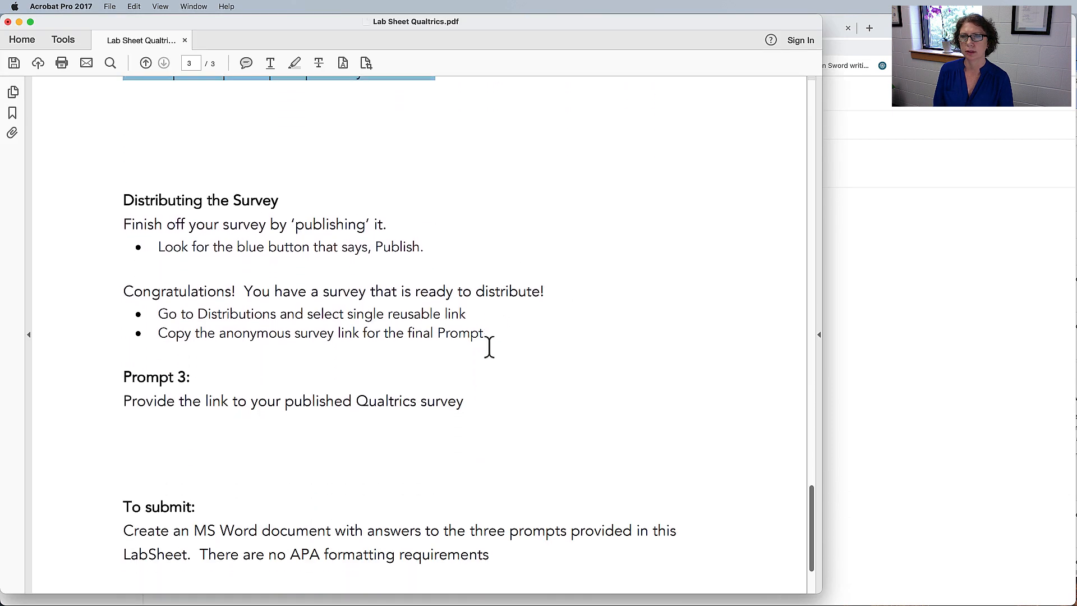
pyautogui.moveTo(124, 301); pyautogui.dragTo(471, 303)
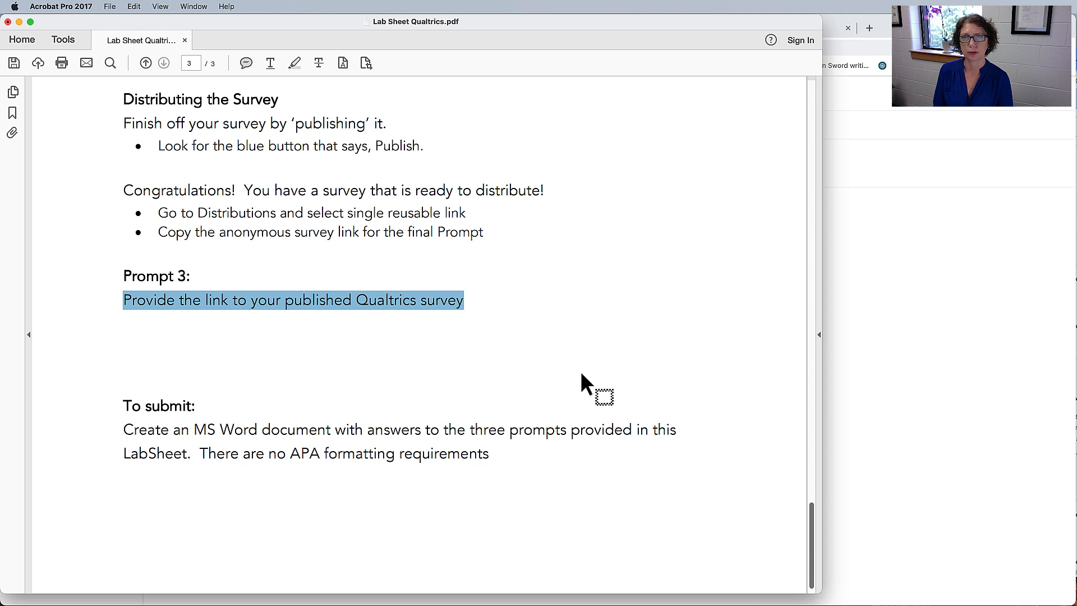
pyautogui.scroll(-1, 581, 372)
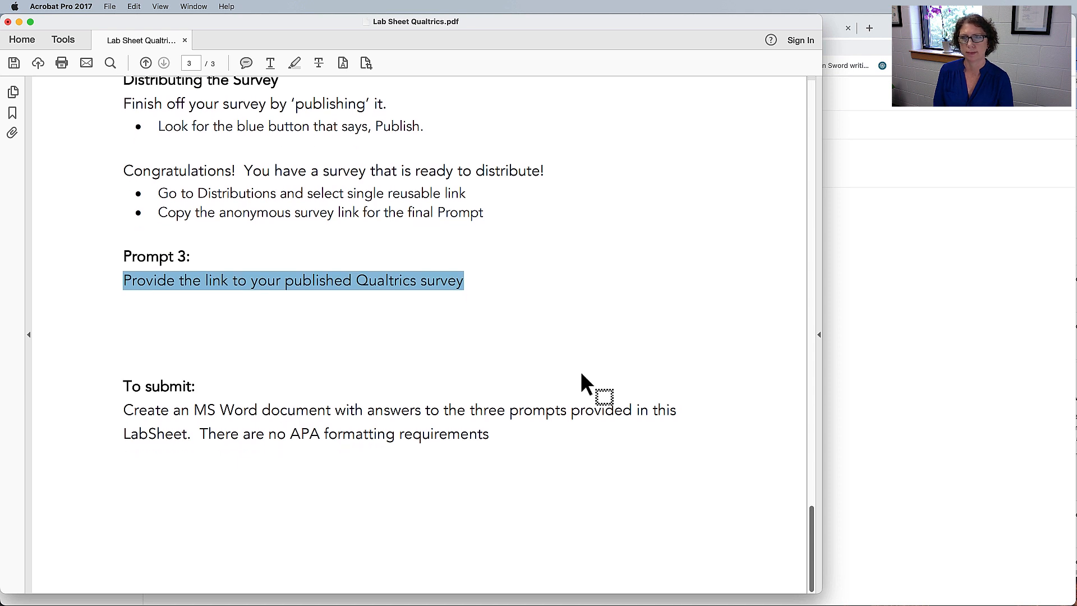
pyautogui.moveTo(125, 412); pyautogui.dragTo(418, 420)
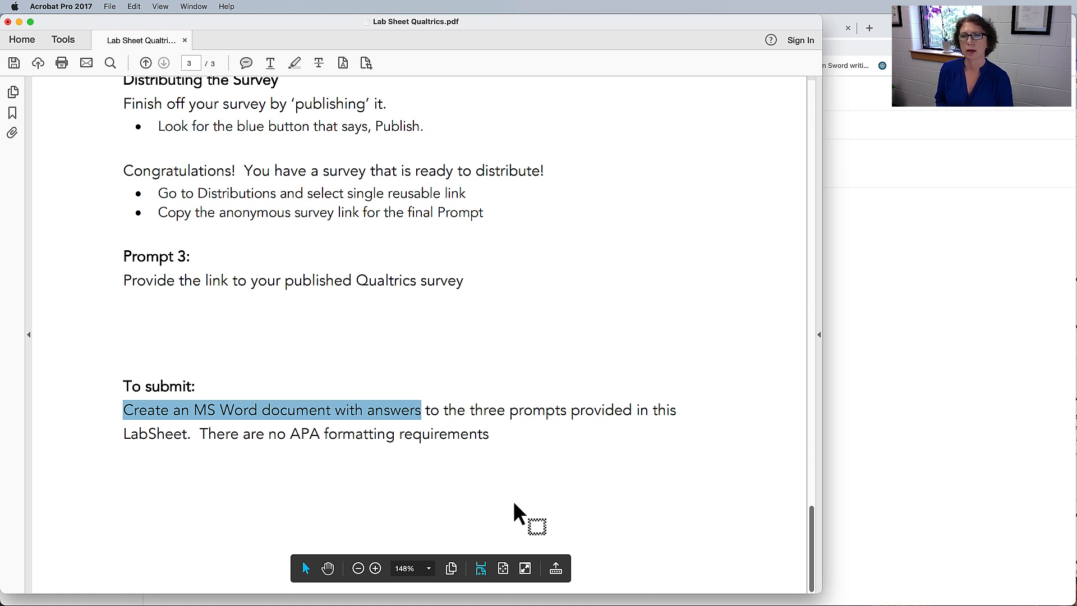
pyautogui.moveTo(199, 434); pyautogui.dragTo(461, 433)
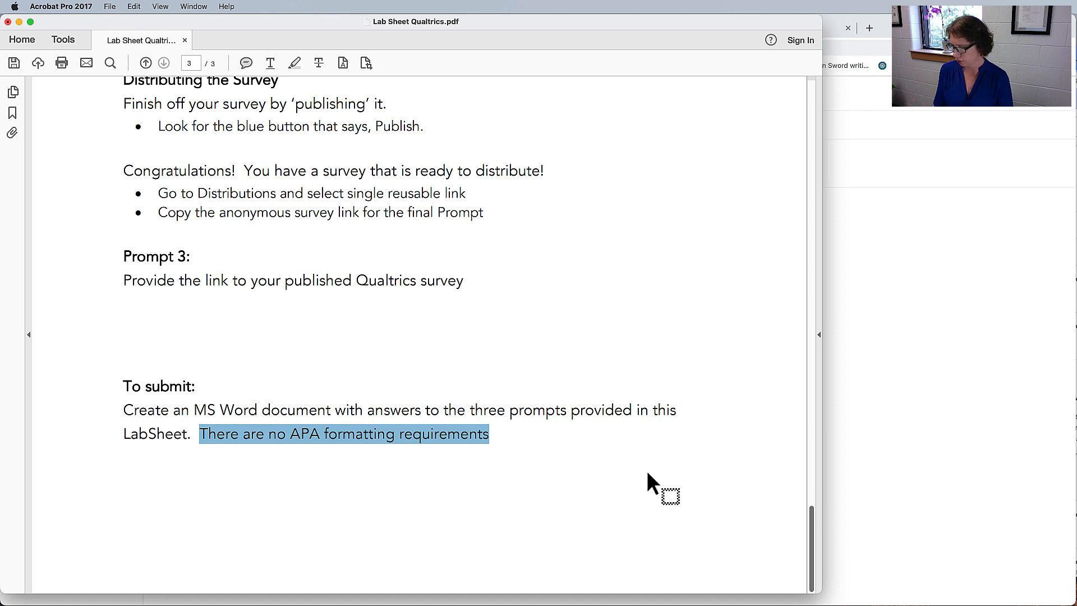
pyautogui.moveTo(166, 283); pyautogui.dragTo(450, 273)
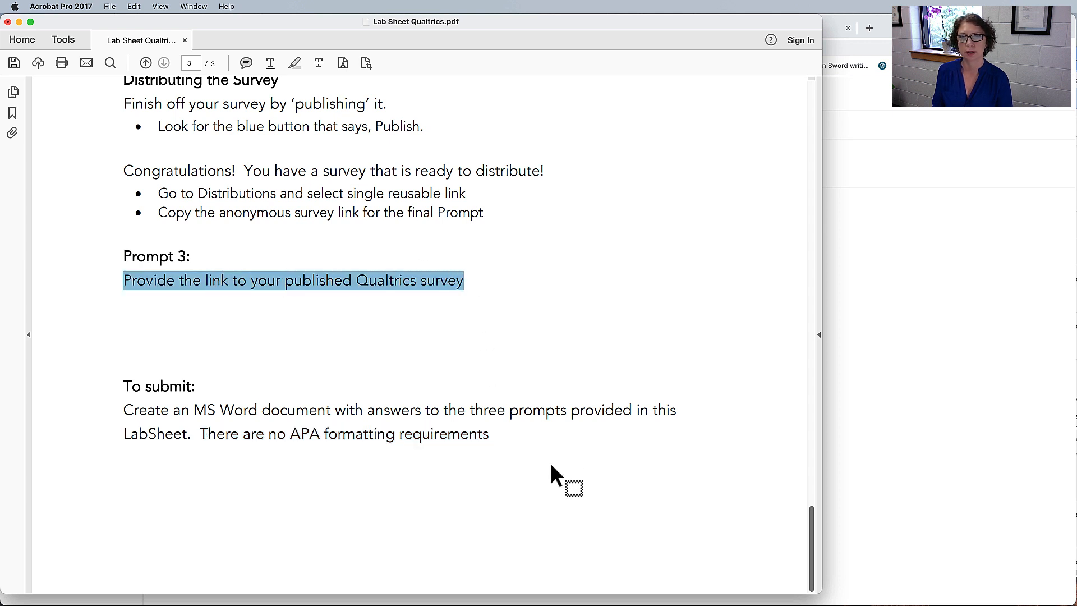
# Switch to the HW Qualtrics assignment page in Chrome and examine the submission details and the Complete and Connected rubric criteria.
pyautogui.press('super+Tab')
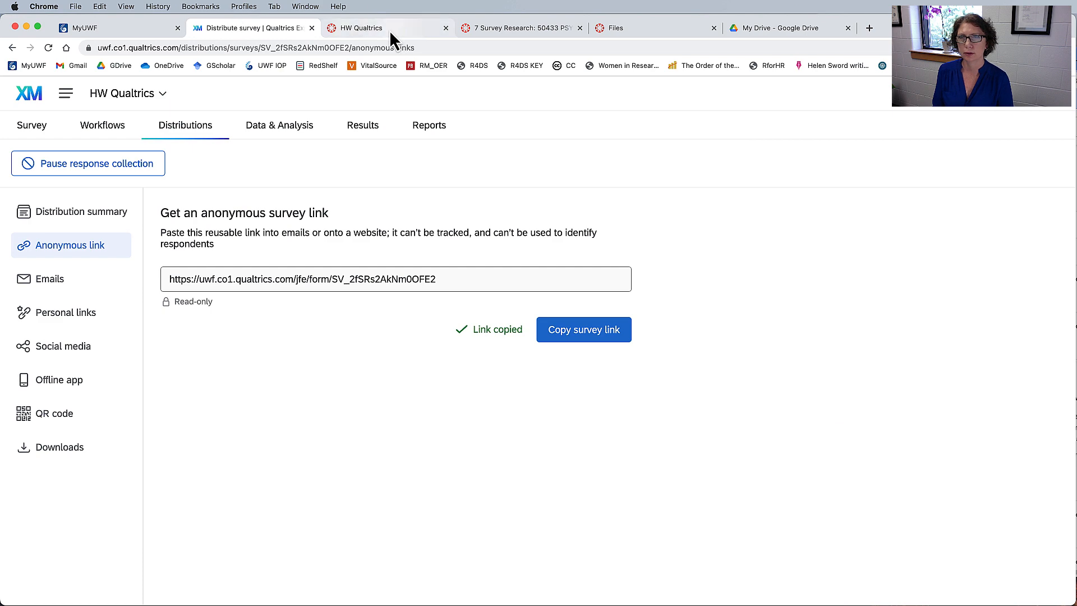
pyautogui.click(389, 31)
pyautogui.scroll(-3, 506, 314)
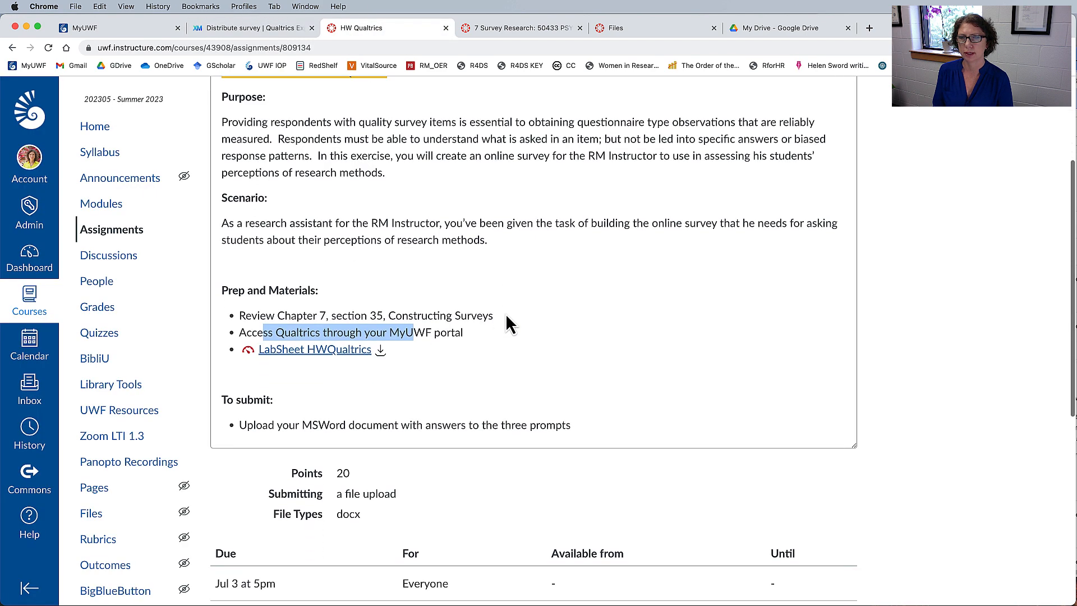
pyautogui.scroll(-5, 506, 314)
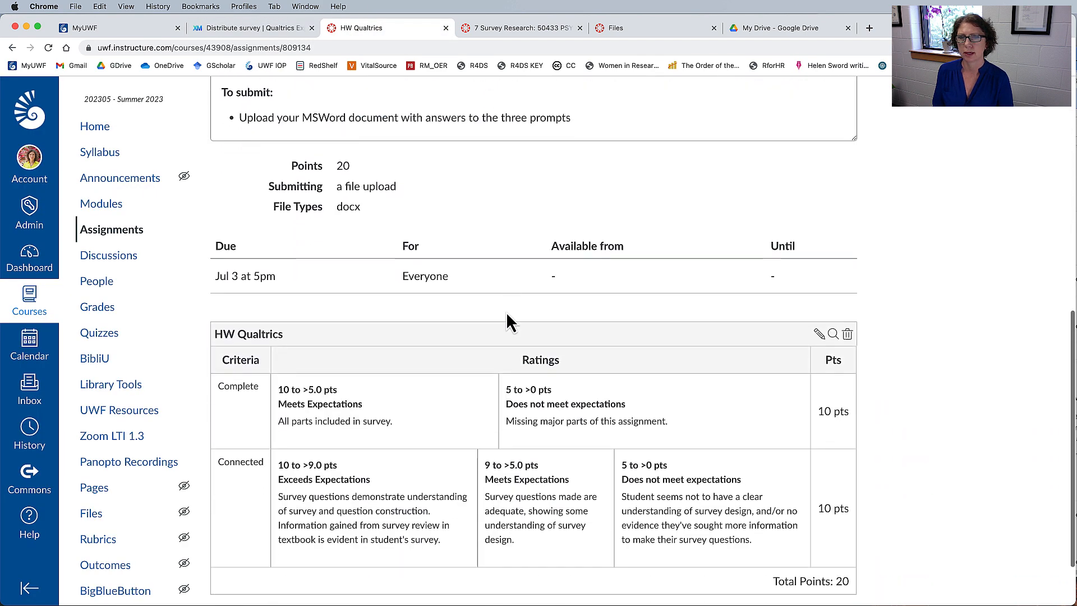
pyautogui.scroll(-3, 507, 323)
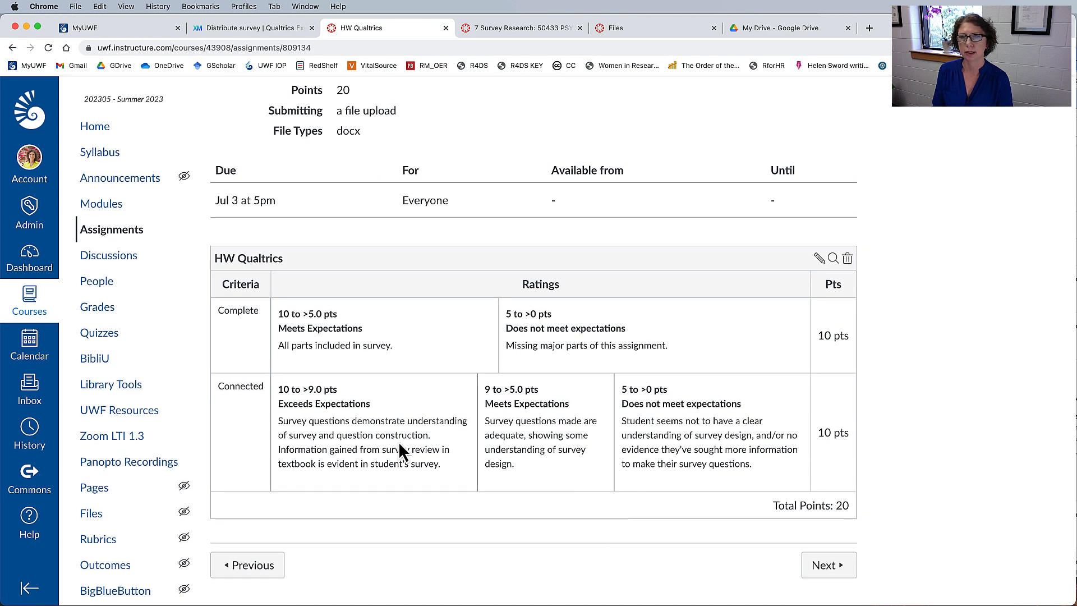
pyautogui.moveTo(329, 421); pyautogui.dragTo(348, 463)
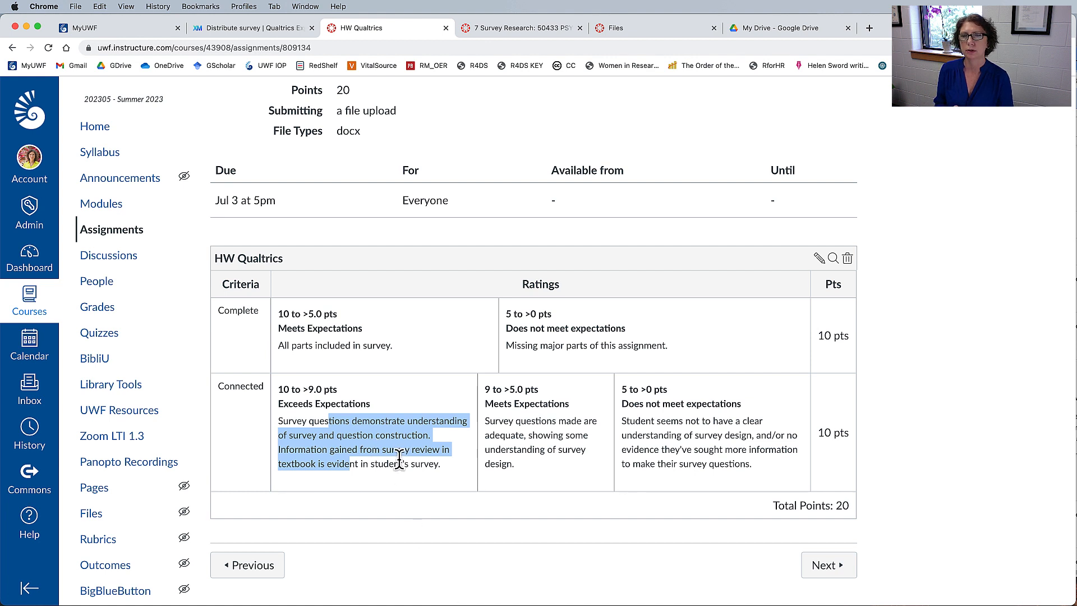
pyautogui.moveTo(397, 461); pyautogui.dragTo(355, 448)
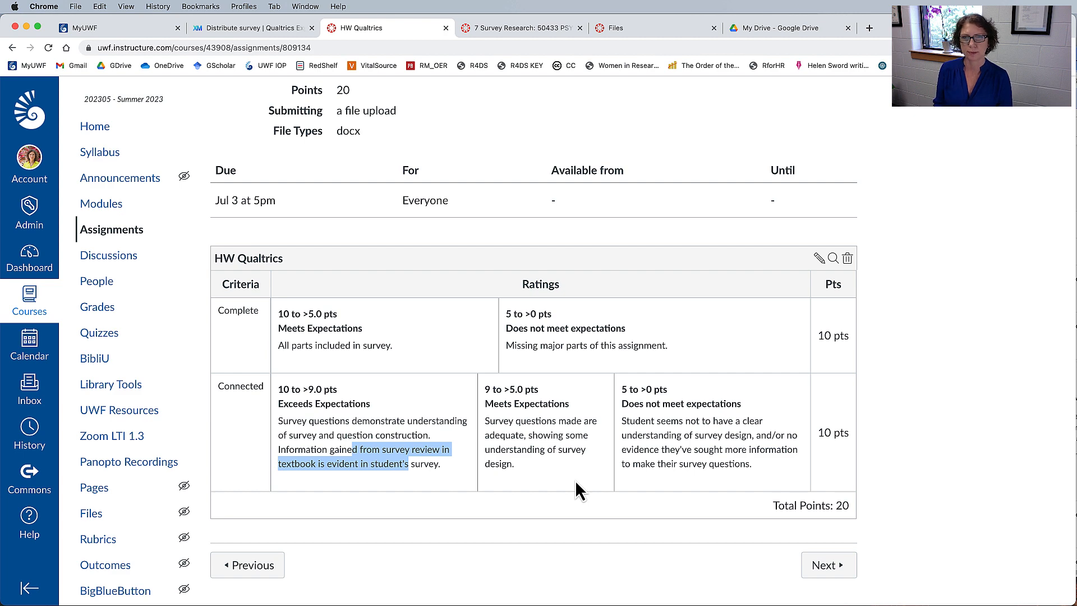
pyautogui.scroll(10, 575, 481)
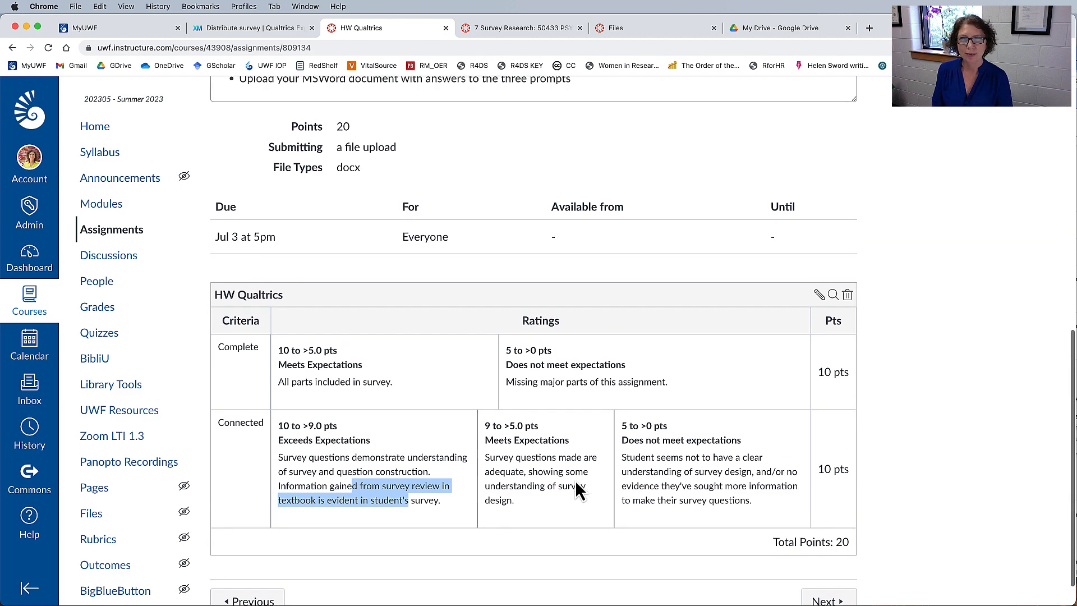